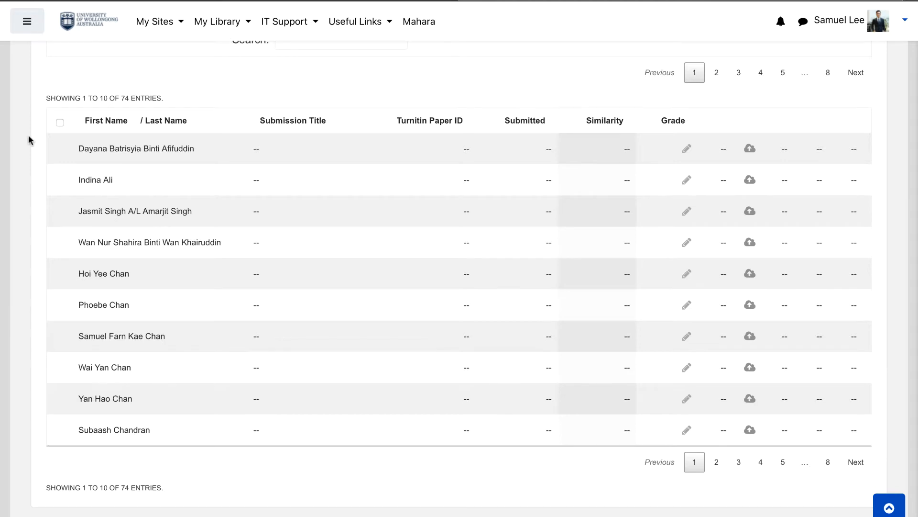
Step: Filter the Research Proposal submission inbox to show only the AIM group
scroll(28, 135, "up", 10)
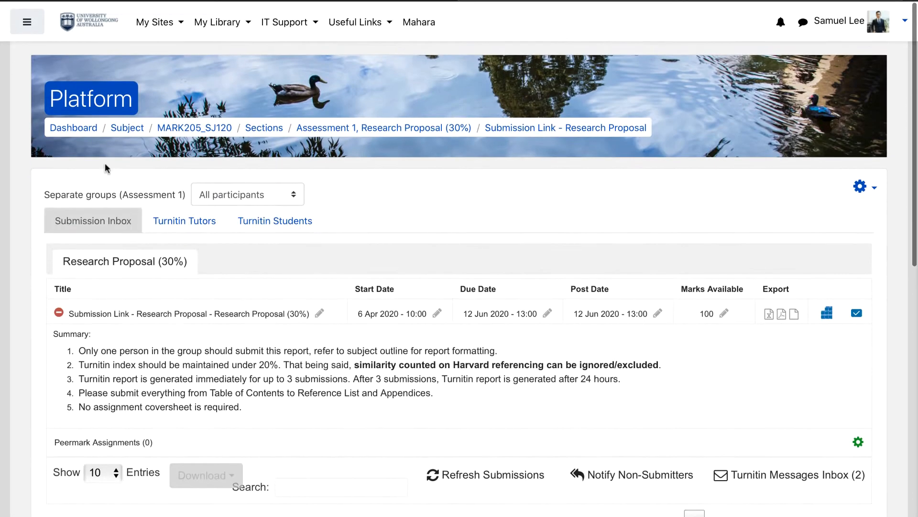
left_click_drag(42, 194, 197, 196)
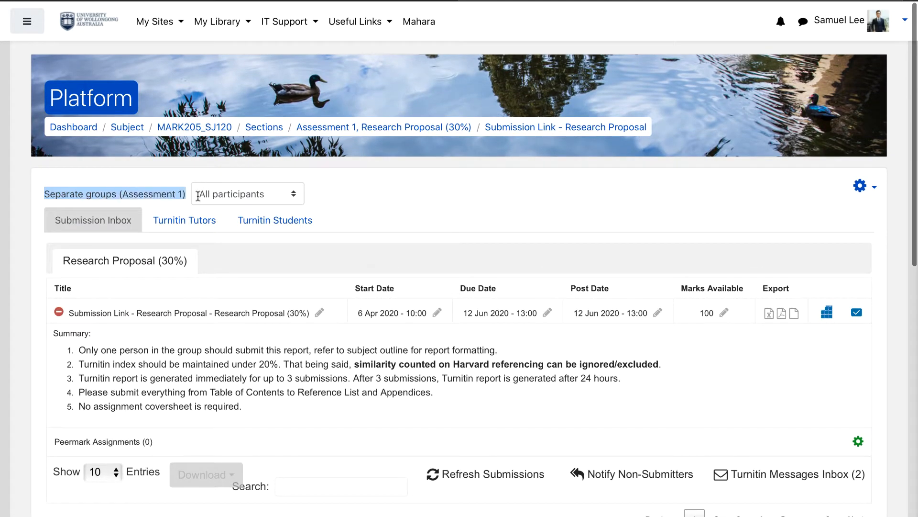
left_click(222, 196)
left_click(242, 208)
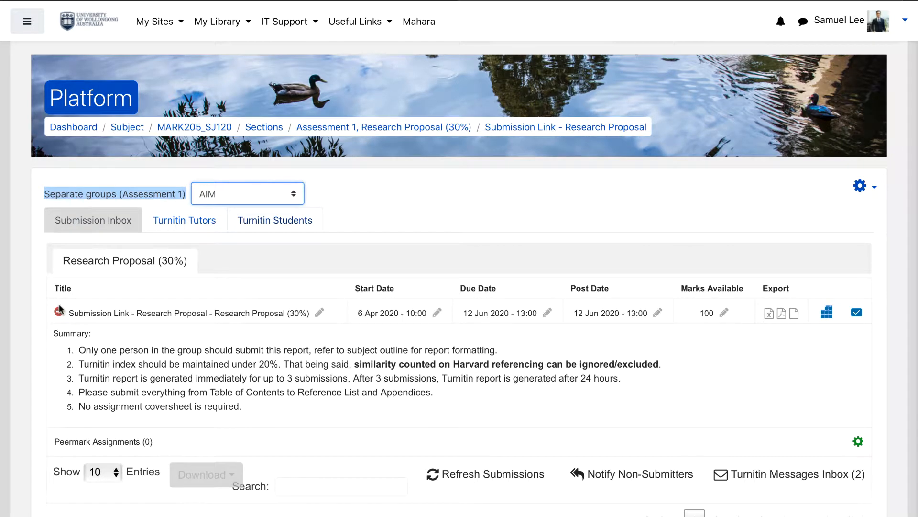
scroll(19, 343, "down", 4)
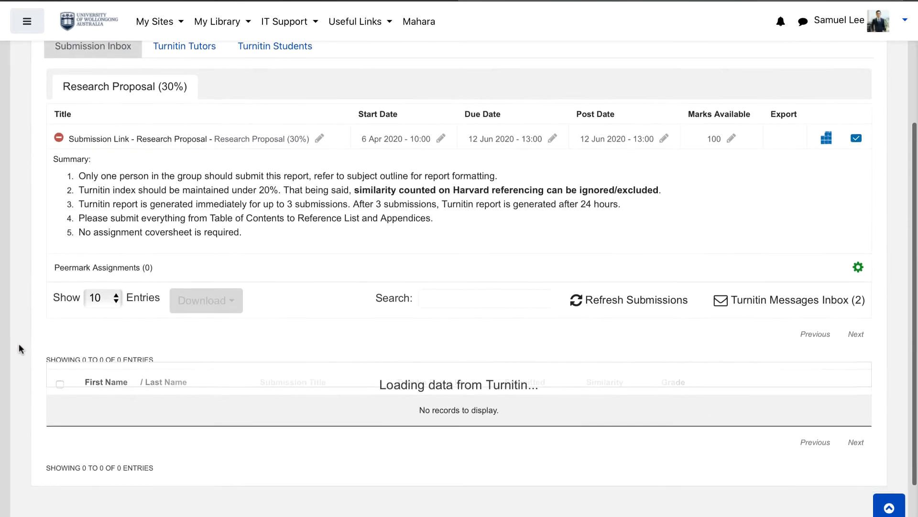
scroll(18, 343, "down", 2)
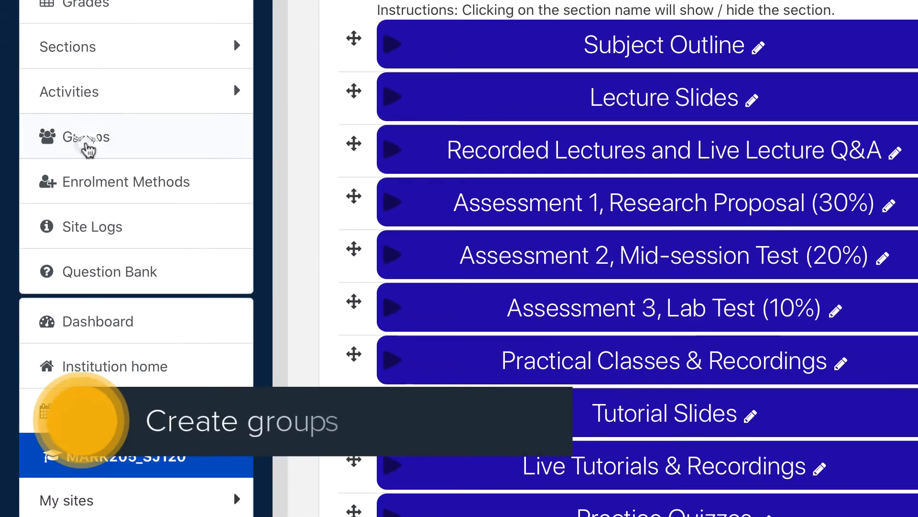
Step: Open the subject's Groups page and review the members of several groups from AIM to Dah Best, and of the MARK205 class group
left_click(86, 145)
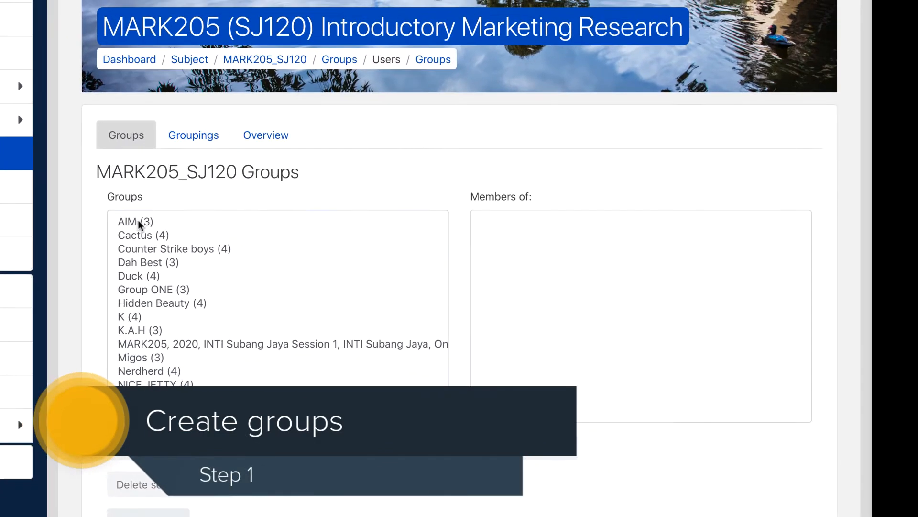
left_click(165, 221)
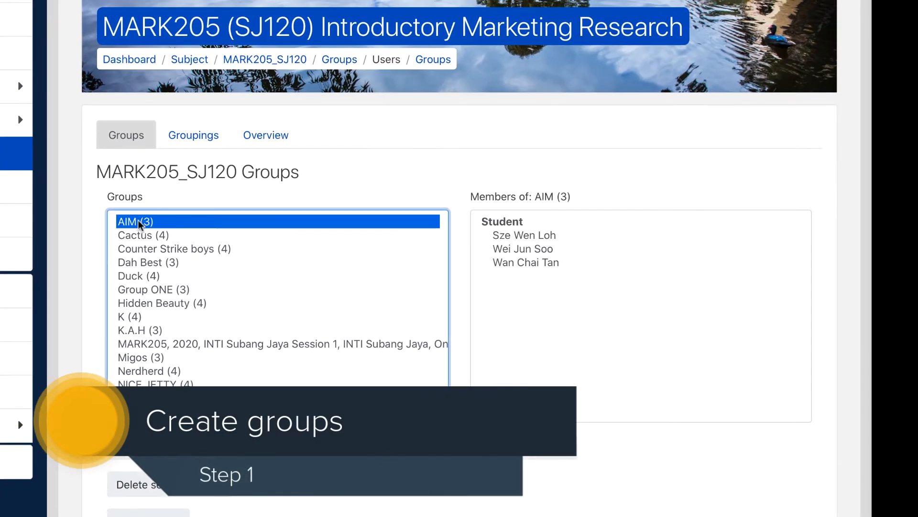
key("Down")
key("Down")
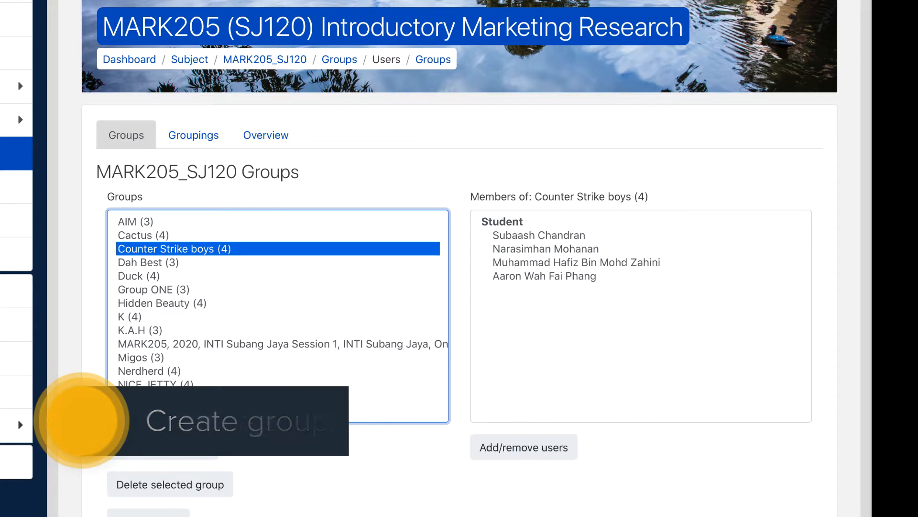
key("Down")
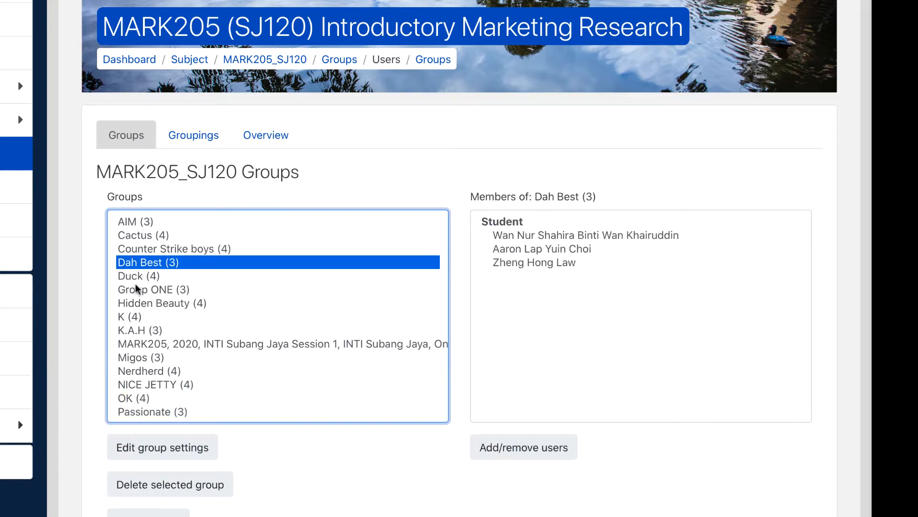
left_click(215, 344)
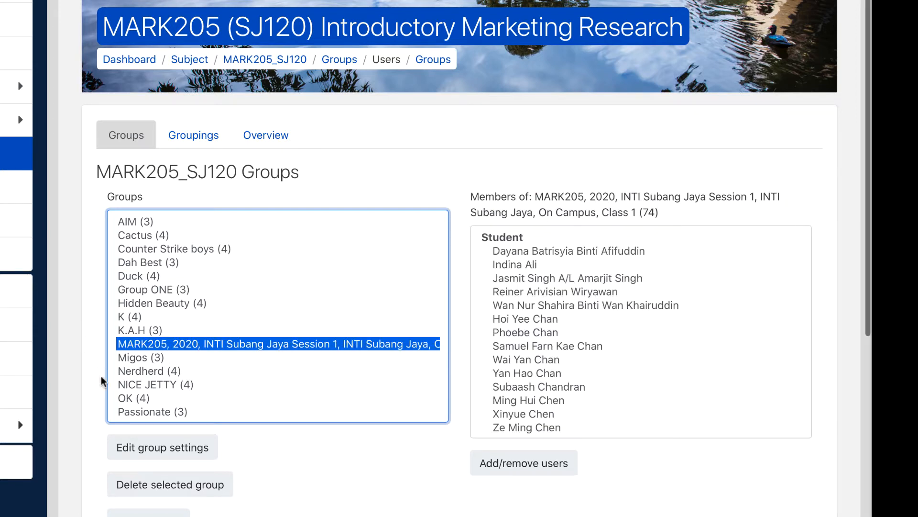
Step: Create a new group named Test and save it with the default settings
scroll(102, 380, "down", 4)
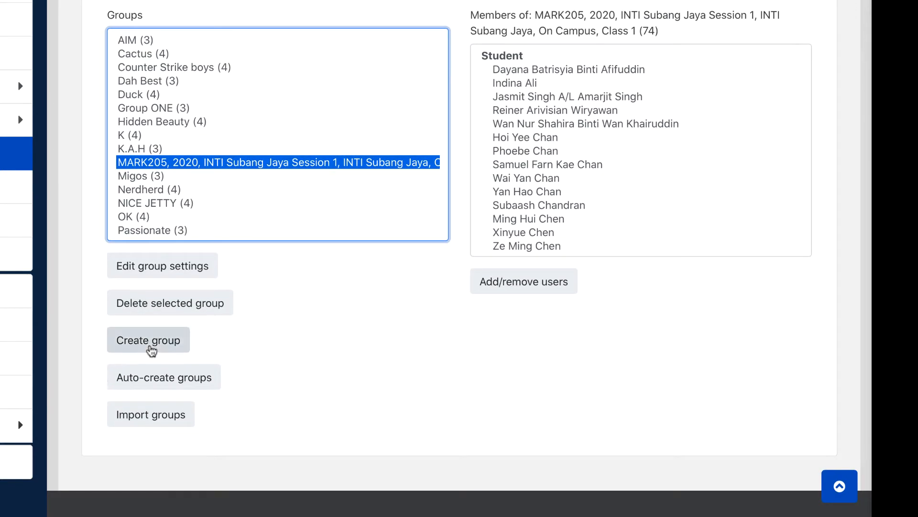
left_click(151, 351)
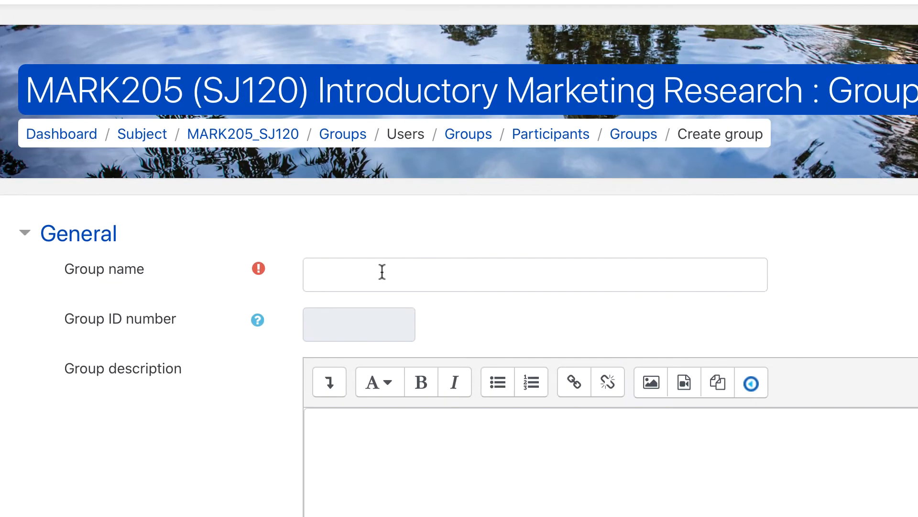
left_click(382, 272)
type("Test")
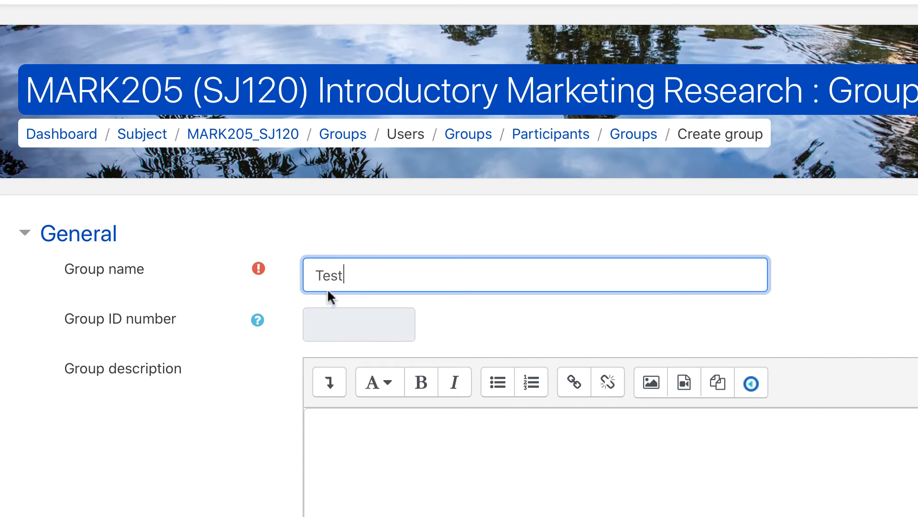
scroll(187, 388, "down", 10)
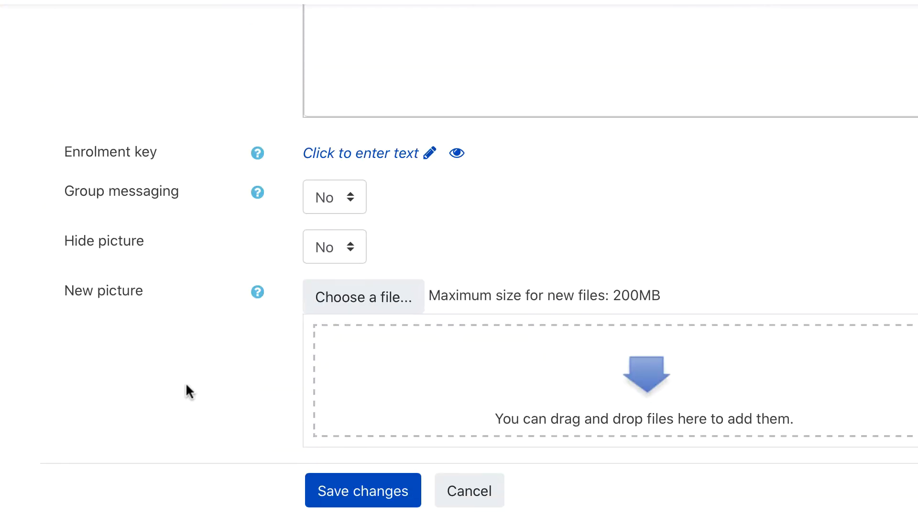
left_click(360, 492)
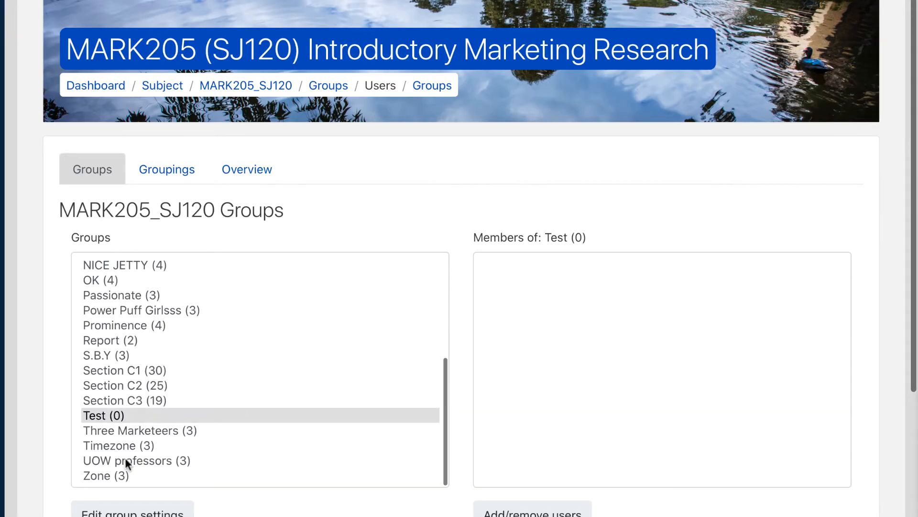
Step: Add the first three students in the potential members list to the Test group and return to the groups list
left_click(104, 415)
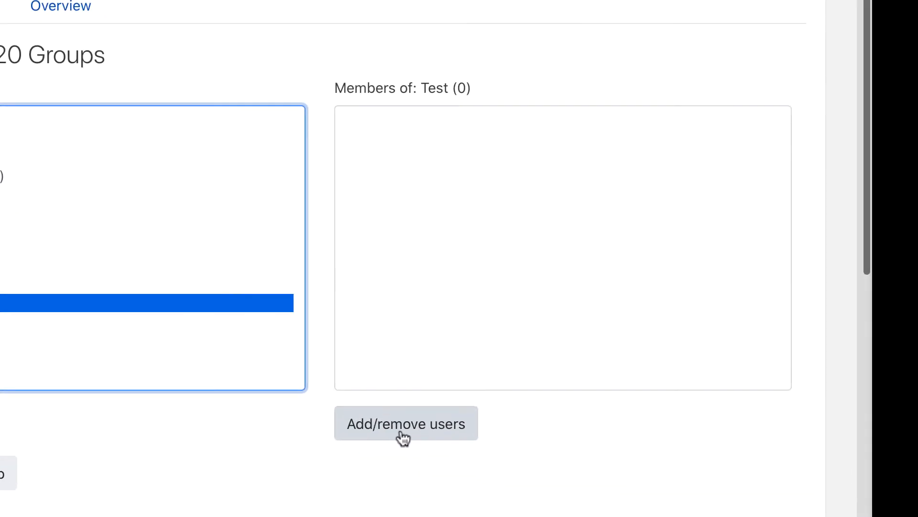
left_click(403, 437)
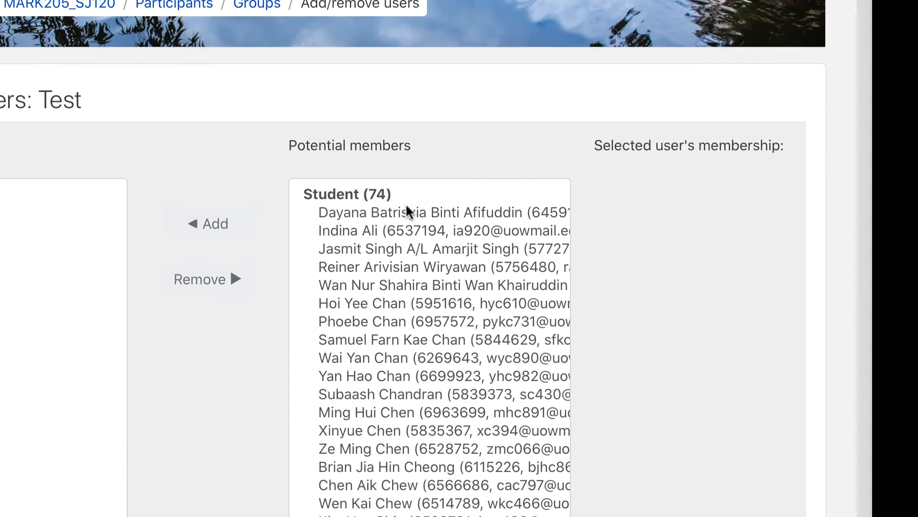
left_click(405, 208)
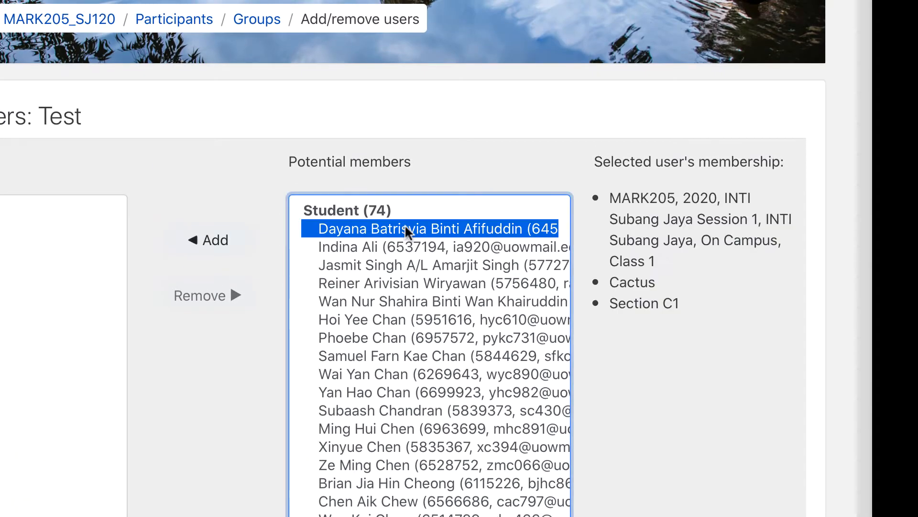
left_click_drag(404, 236, 403, 261)
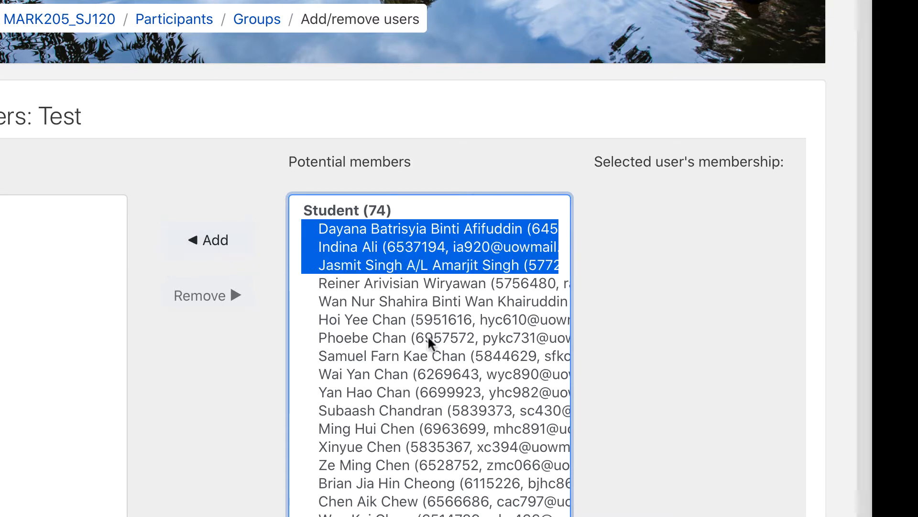
key("ctrl")
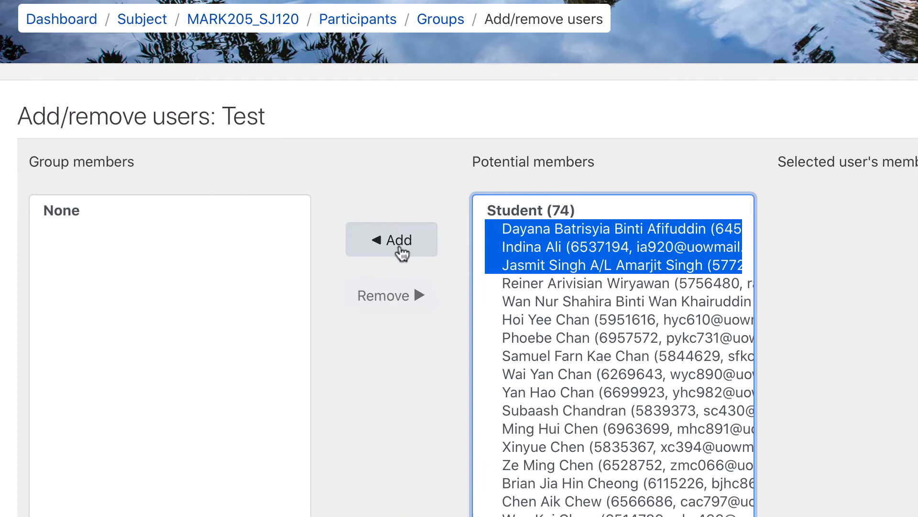
left_click(216, 244)
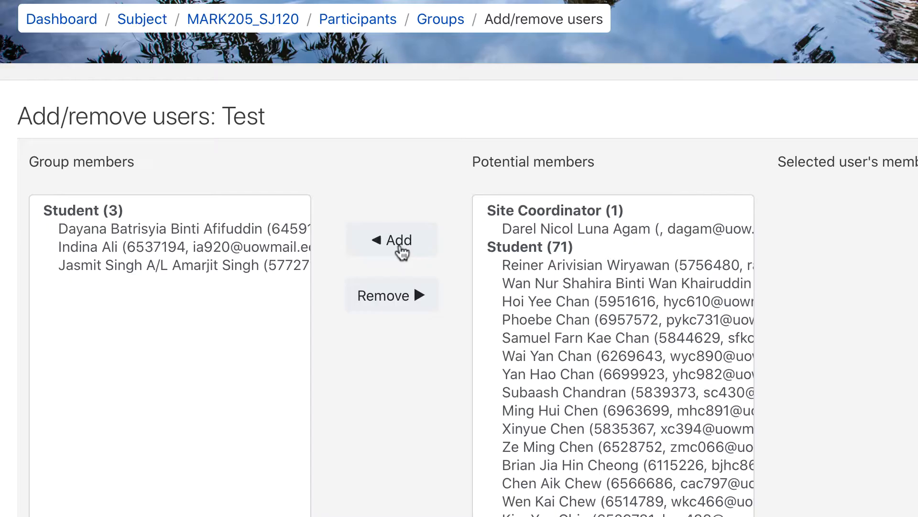
scroll(388, 477, "down", 5)
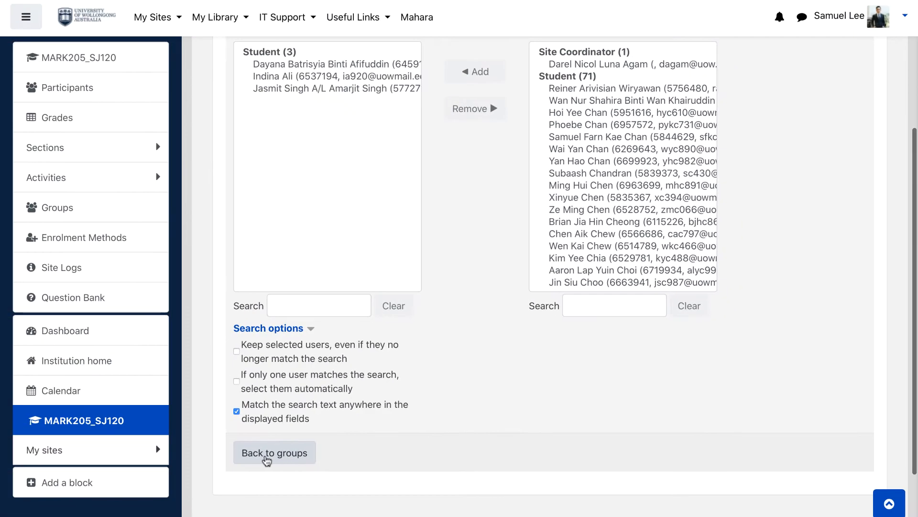
left_click(267, 454)
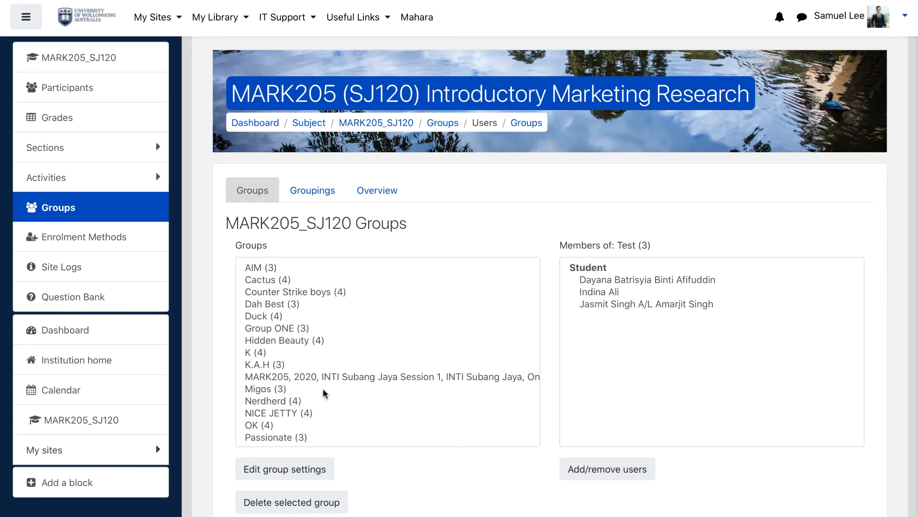
Step: Select the Test group in the groups list to check its members
scroll(323, 389, "down", 3)
left_click(260, 389)
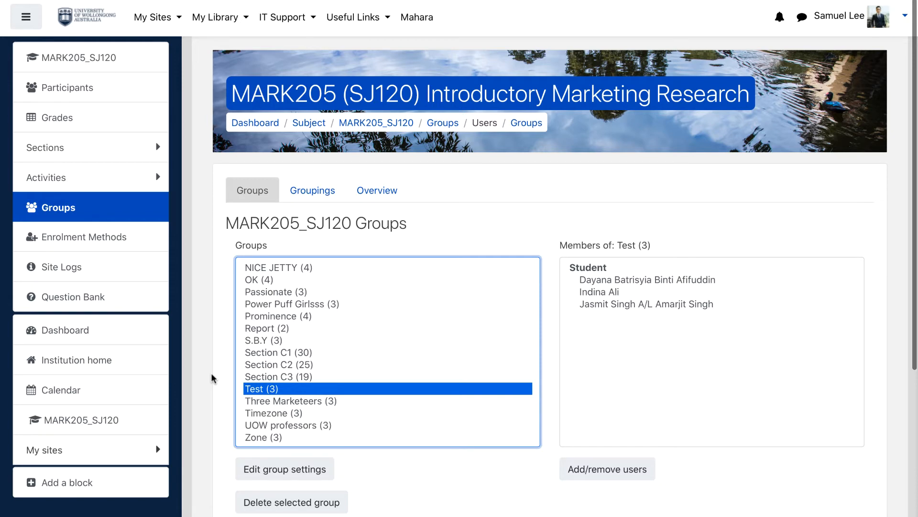
scroll(288, 317, "up", 2)
scroll(289, 316, "up", 5)
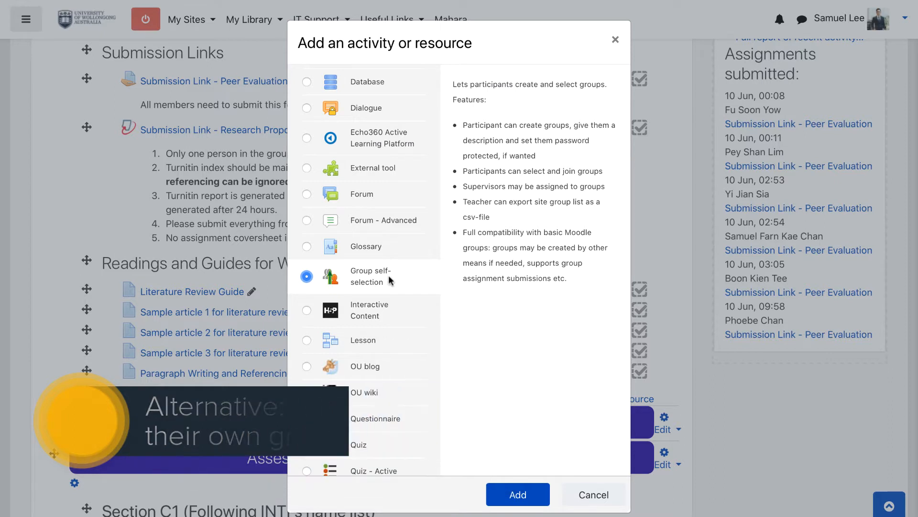
Step: Add a Group self-selection activity to the Assessment 1 section and name it Assignment 1 Grouping, without a description
left_click(511, 494)
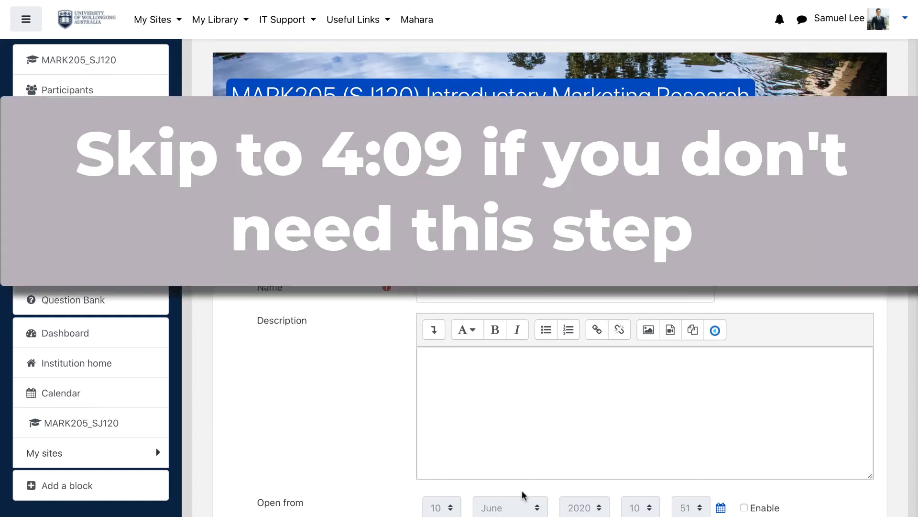
left_click(472, 291)
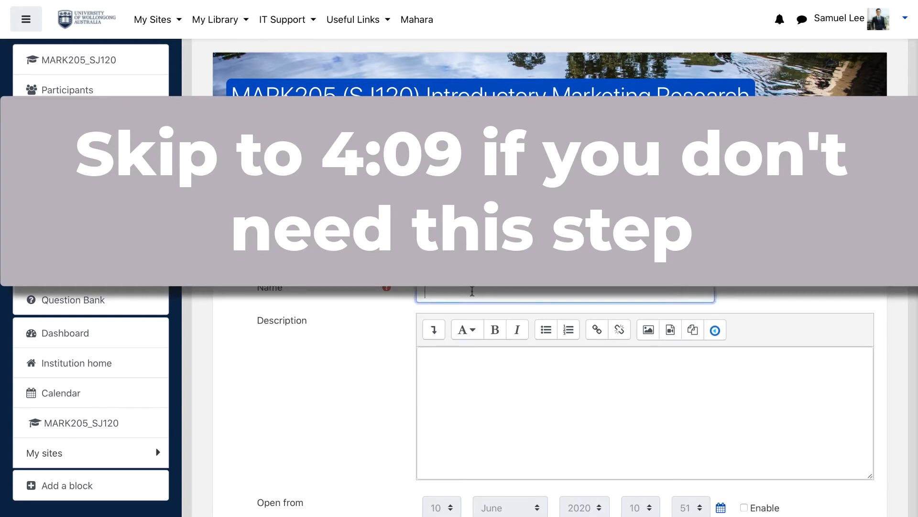
type("Assignment 1 Grouping")
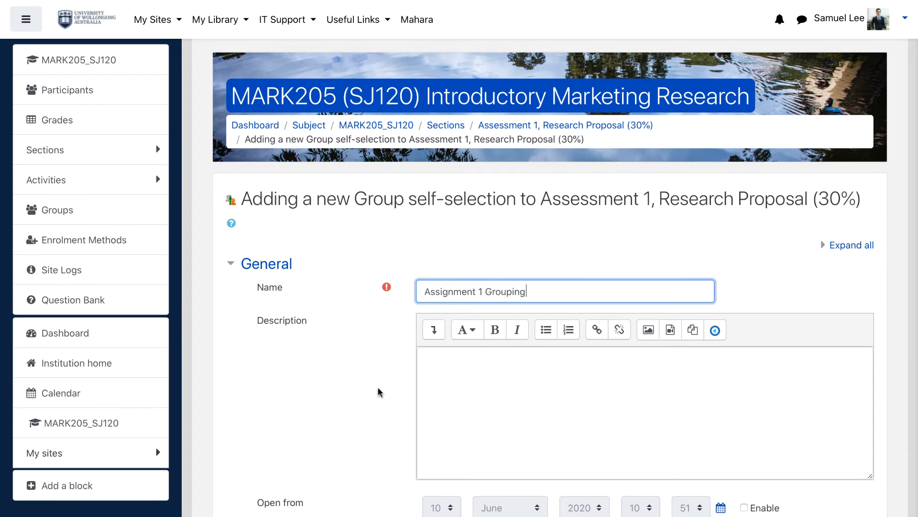
scroll(378, 389, "down", 1)
left_click(459, 334)
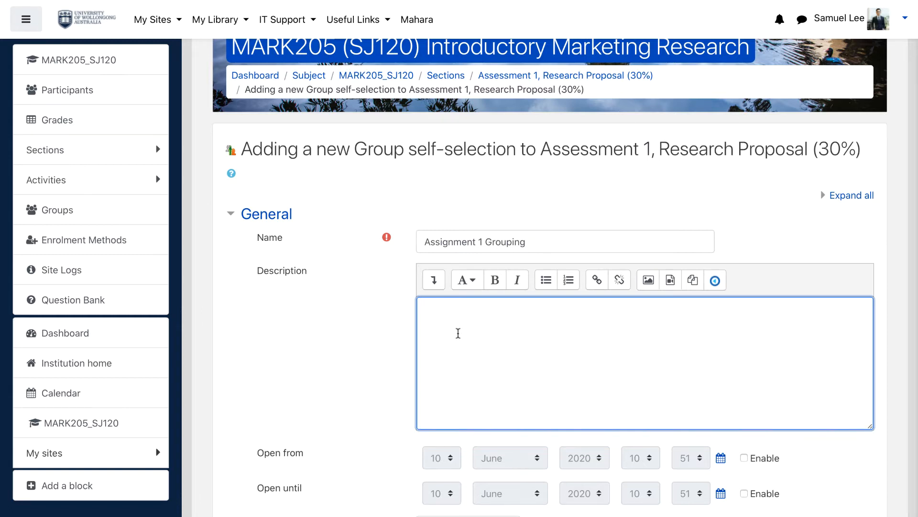
Step: Set the minimum members per group to 3 and the maximum members per group to 4
scroll(459, 334, "down", 2)
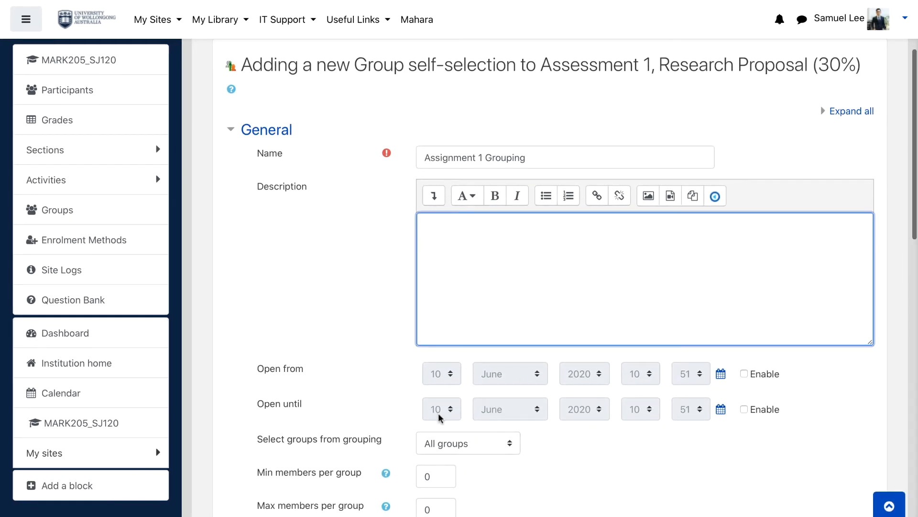
scroll(440, 417, "down", 2)
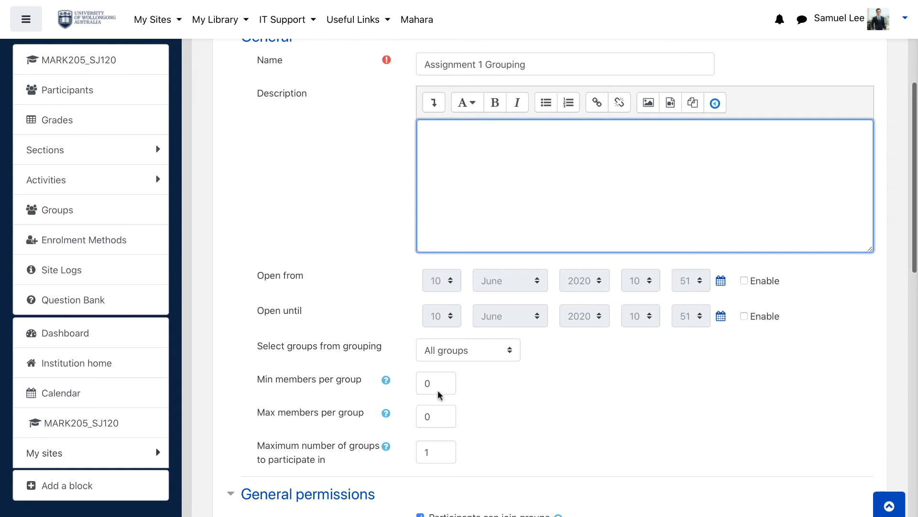
left_click(438, 380)
key("BackSpace")
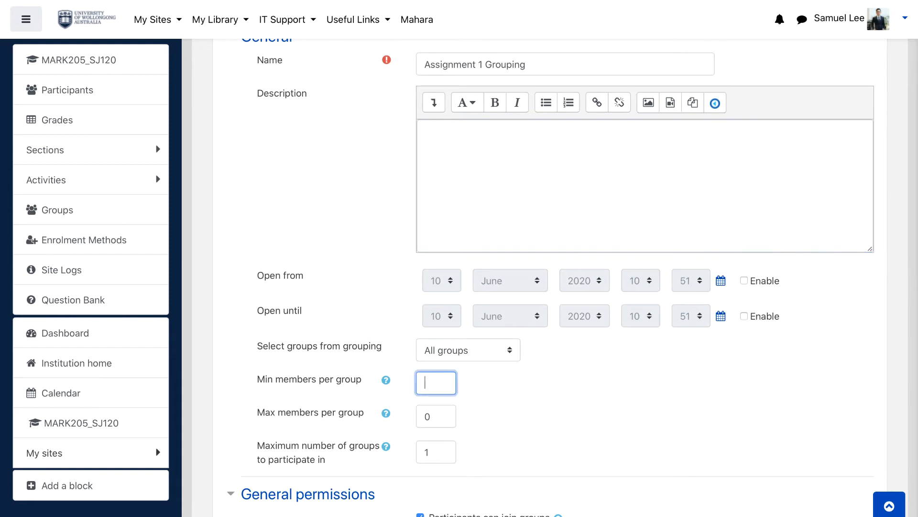
type("3")
key("Tab")
left_click(439, 419)
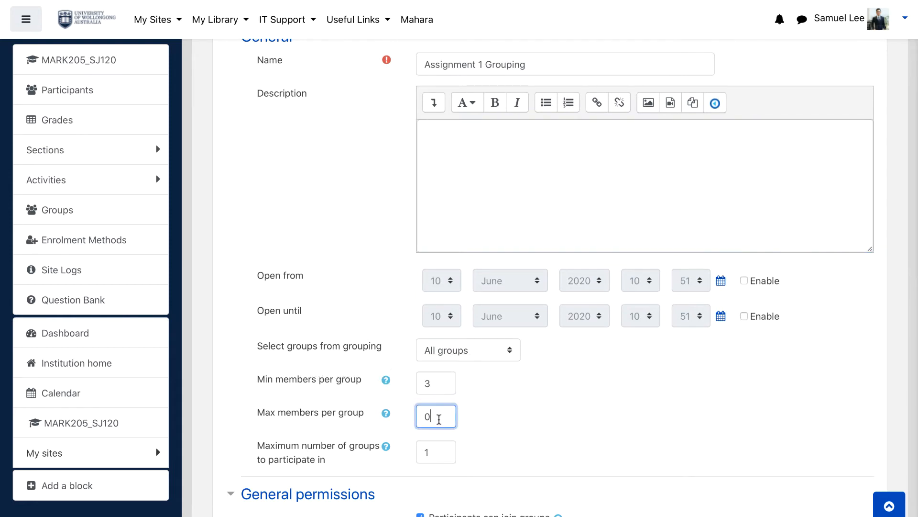
key("BackSpace")
type("4")
Step: Set the maximum number of groups to participate in to 2
left_click_drag(266, 447, 329, 465)
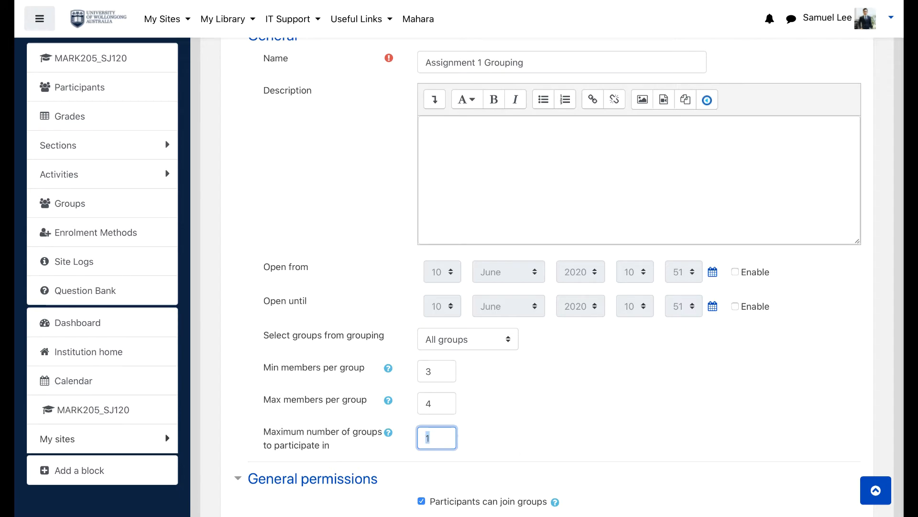
type("2")
scroll(508, 436, "down", 10)
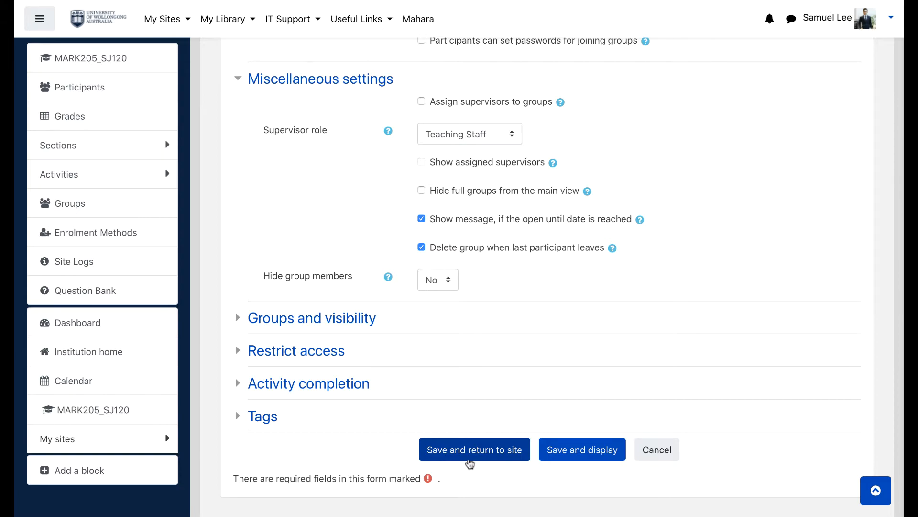
Step: Save the Group self-selection activity and return to the subject site
left_click(470, 460)
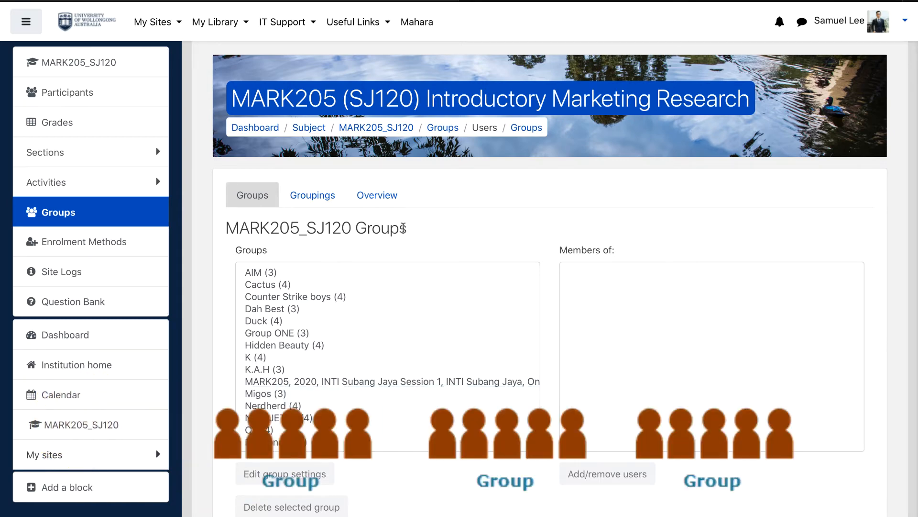
Step: Open the subject's groupings and check the Assessment 1 grouping
left_click(318, 198)
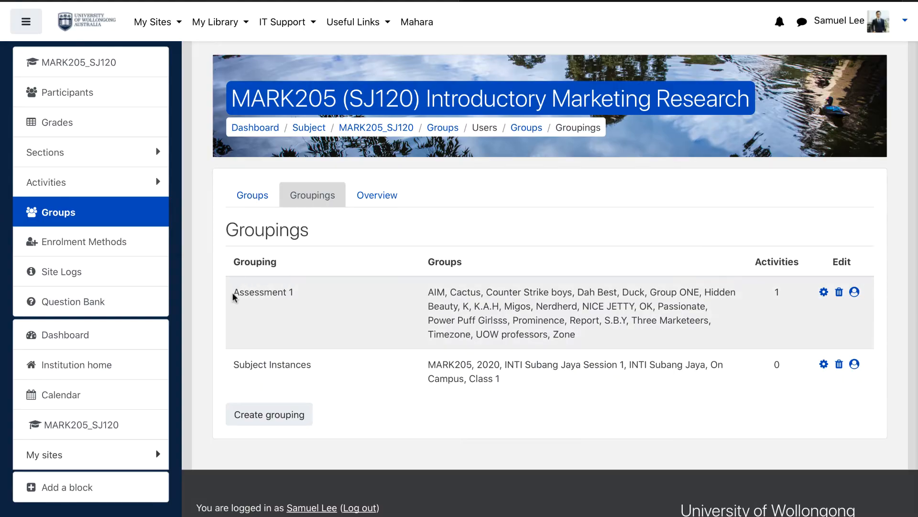
left_click_drag(233, 293, 341, 314)
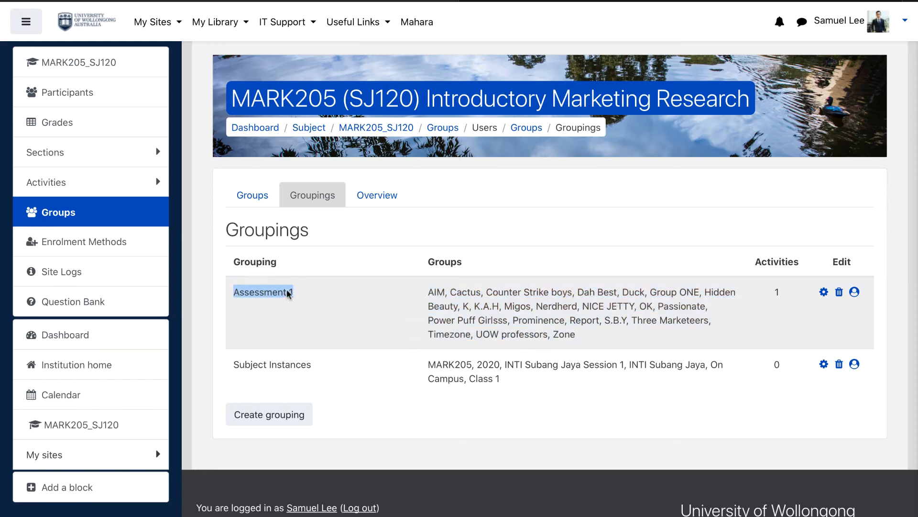
left_click(215, 265)
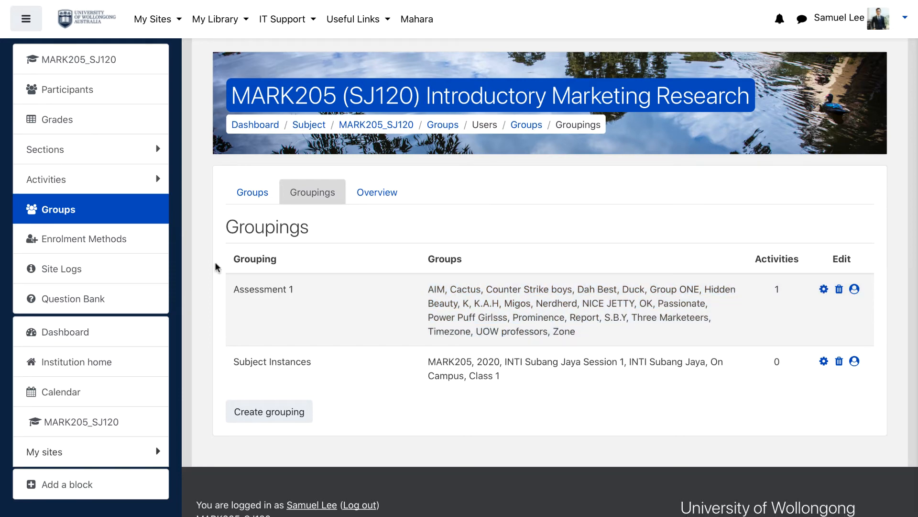
Step: Create a new grouping named Test without a description and save it
left_click(270, 412)
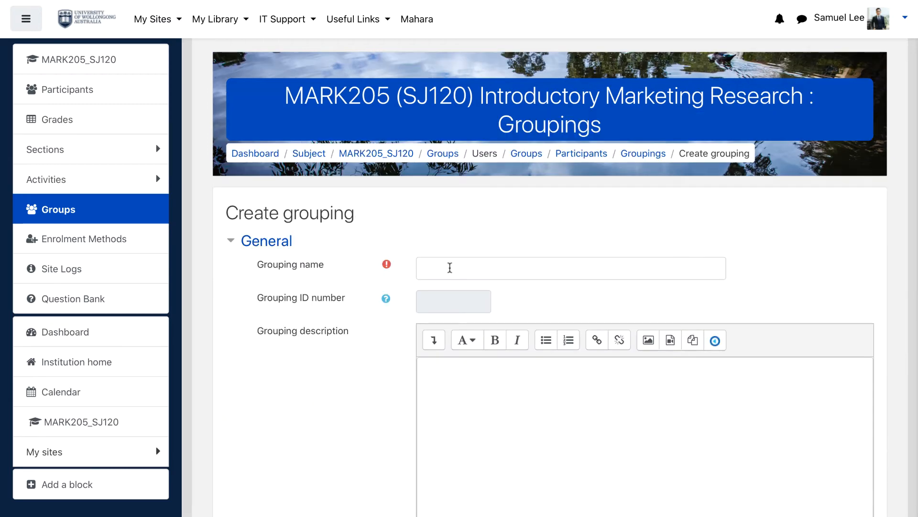
left_click(450, 267)
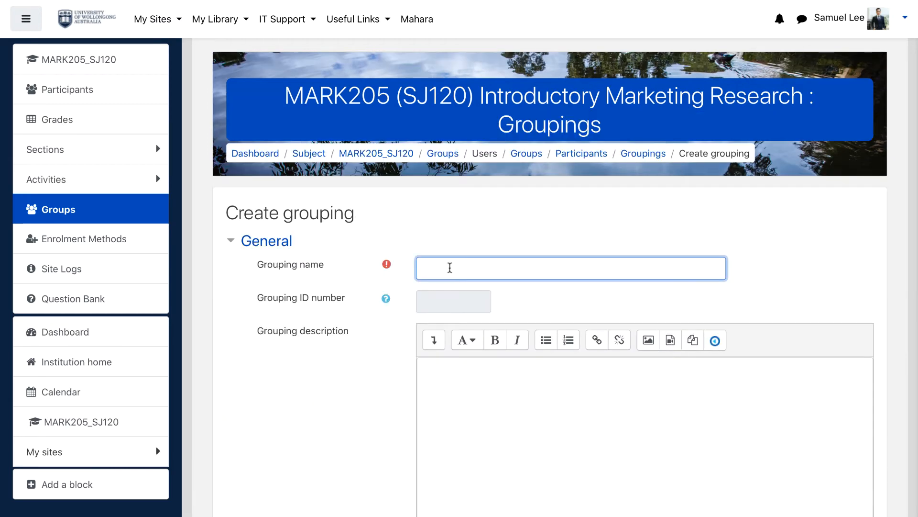
type("Test")
scroll(275, 398, "down", 5)
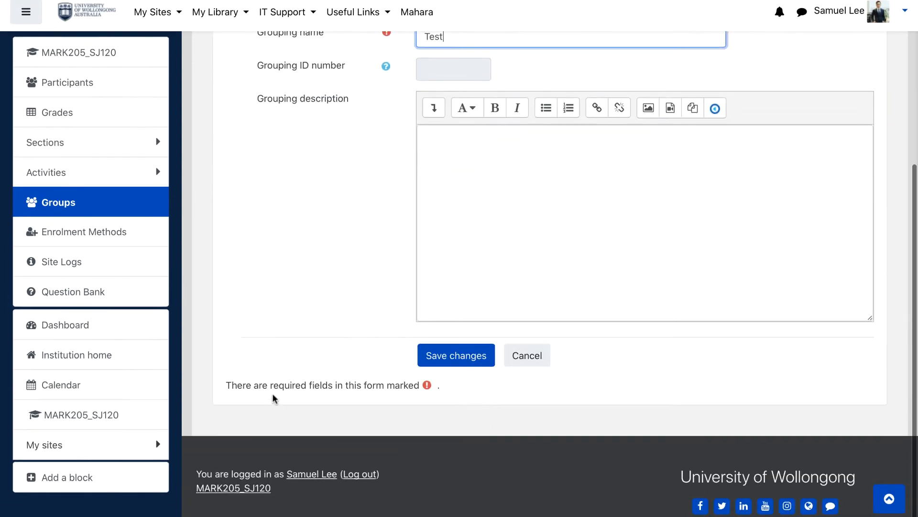
left_click(459, 371)
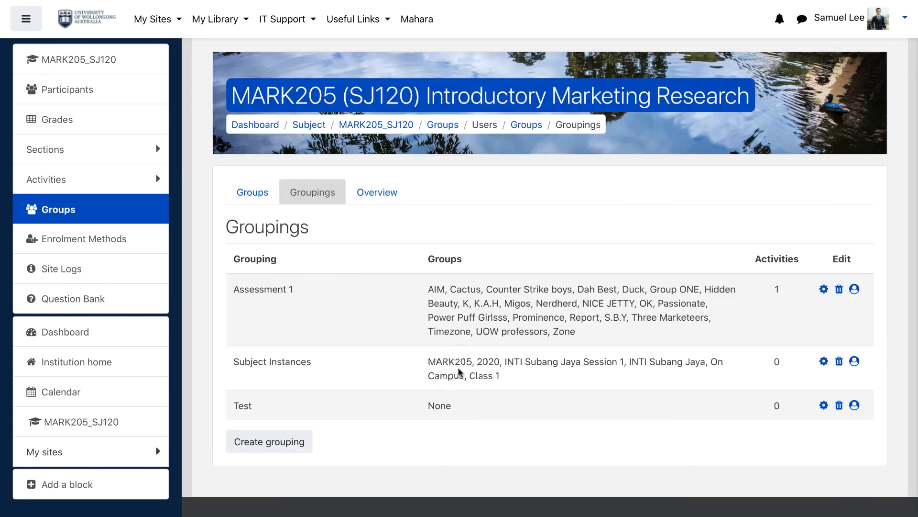
Step: Check the groups and activities assigned to the Test grouping
left_click_drag(234, 406, 478, 416)
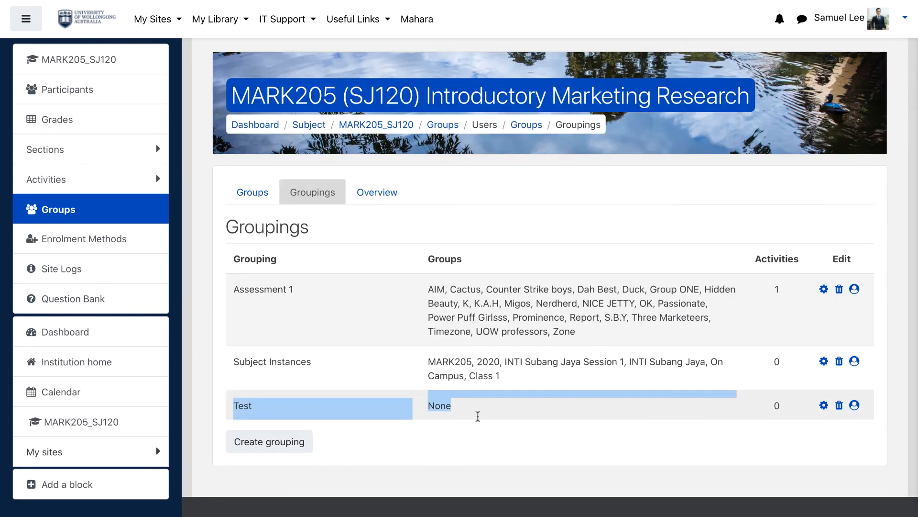
left_click(762, 406)
left_click_drag(761, 406, 793, 405)
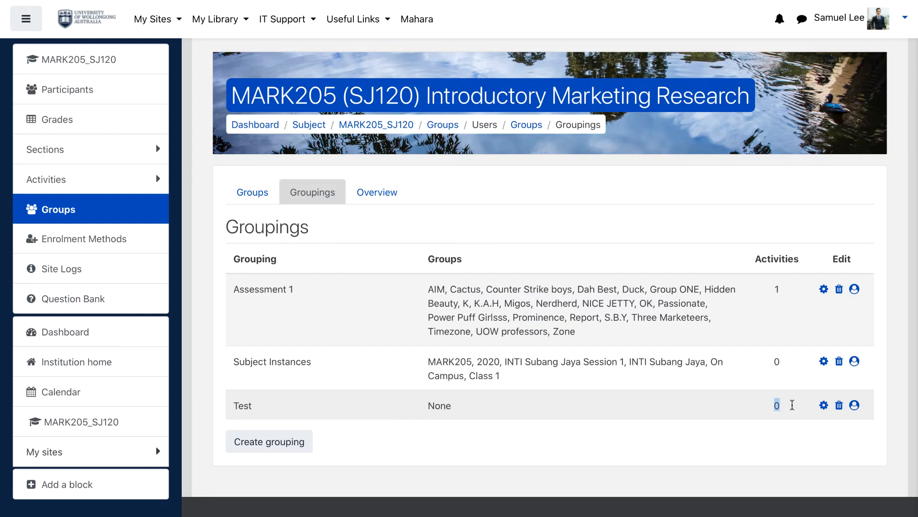
double_click(439, 405)
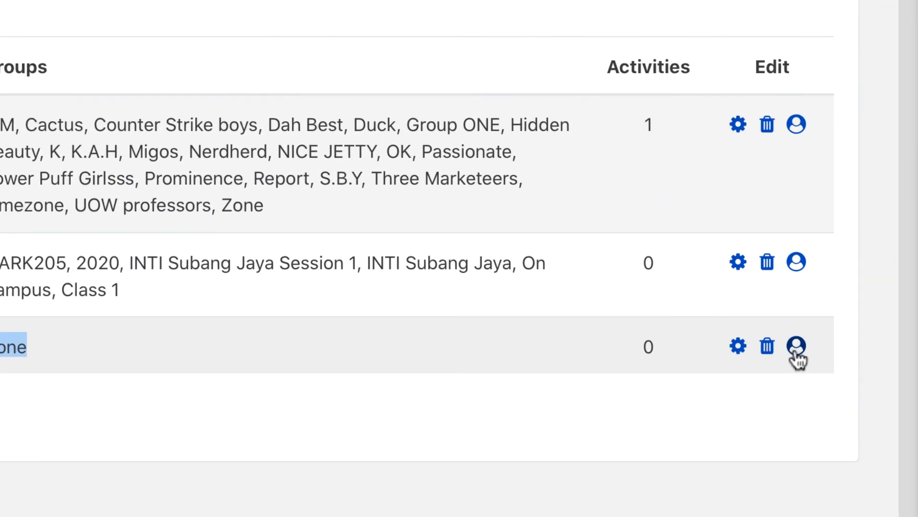
Step: Add the groups from AIM through S.B.Y to the Test grouping, leaving out the MARK205 class group, and return to the groupings
left_click(795, 352)
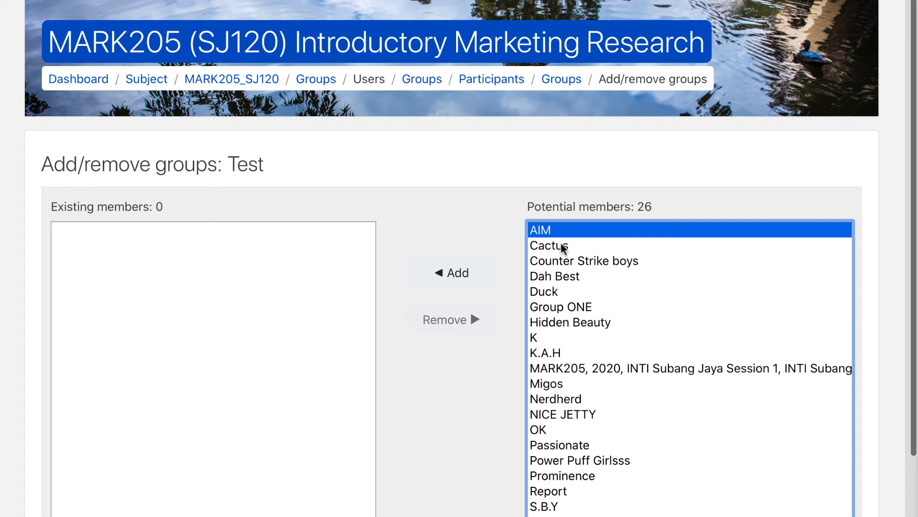
left_click(559, 507, "shift")
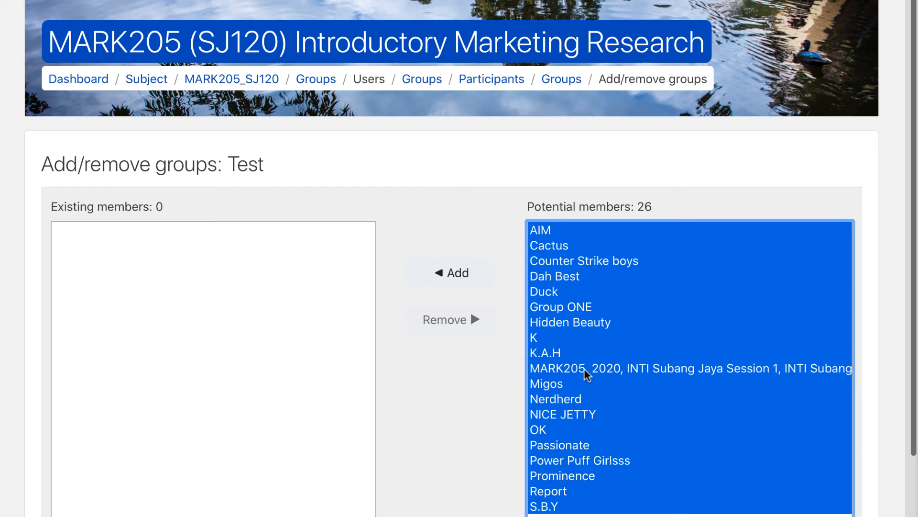
left_click(603, 371, "ctrl")
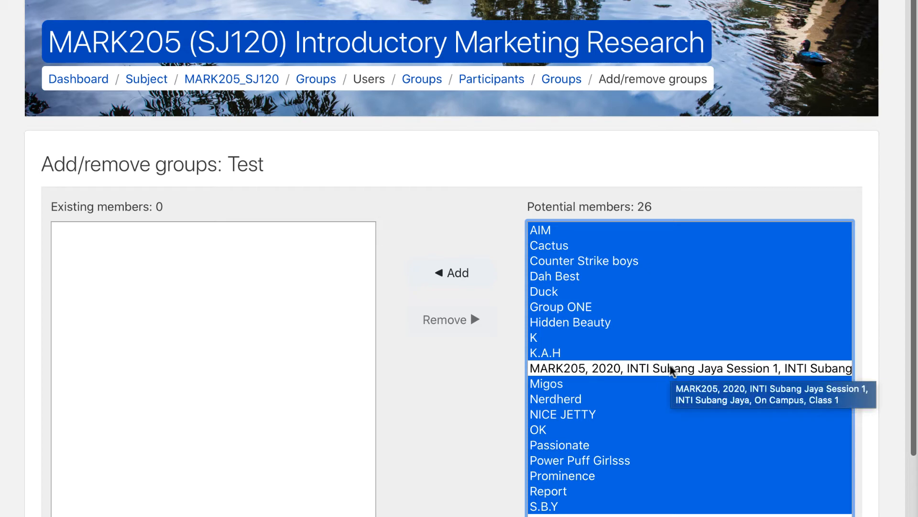
left_click(438, 275)
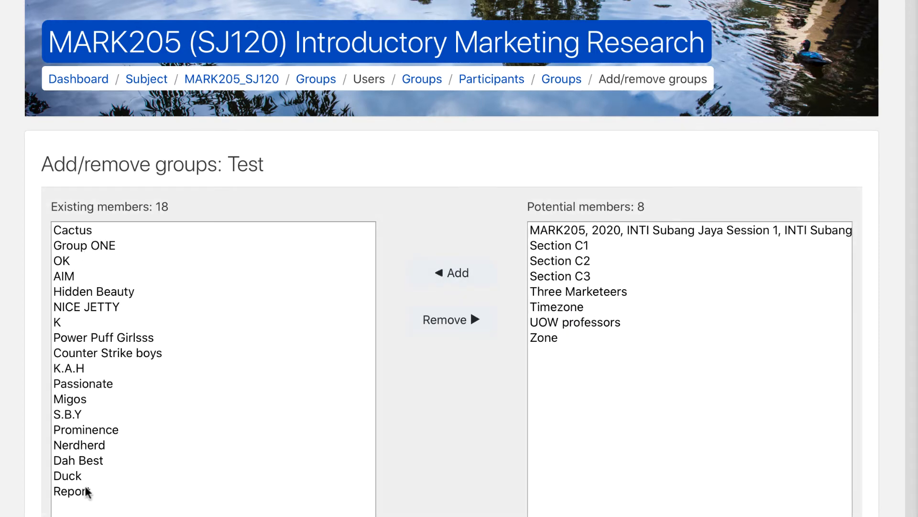
scroll(262, 496, "down", 3)
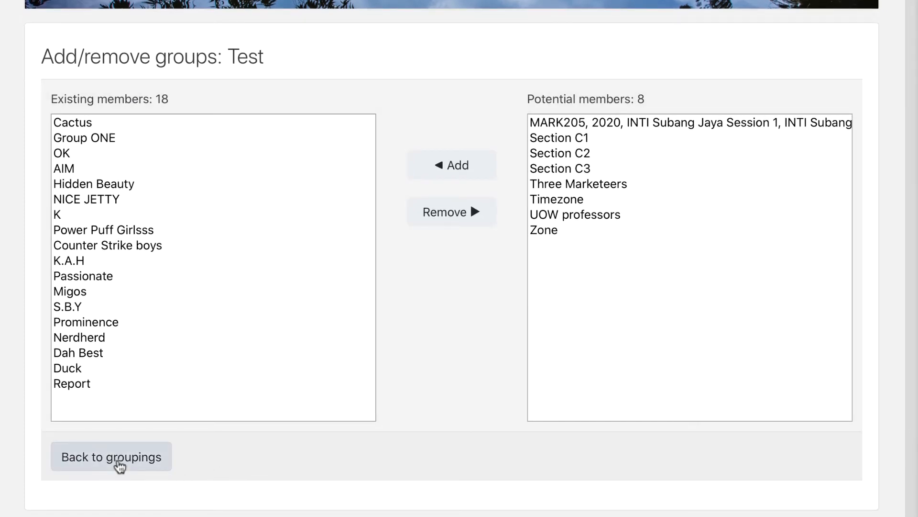
left_click(120, 466)
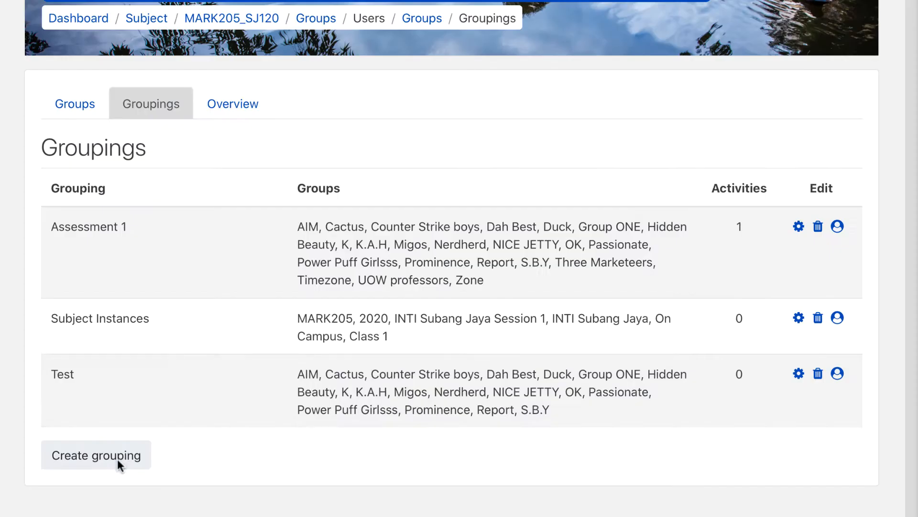
left_click_drag(42, 369, 616, 412)
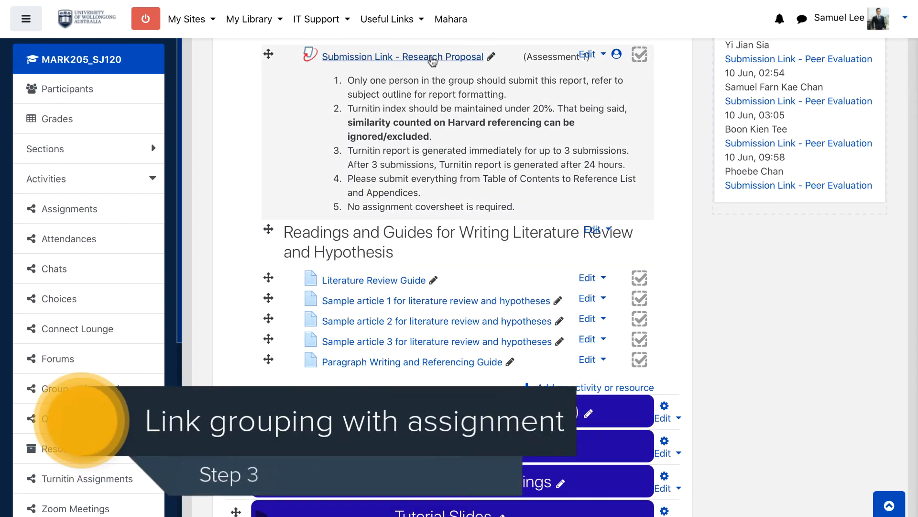
Step: In the settings of the Submission Link - Research Proposal assignment, set the group mode to Separate groups
left_click(590, 56)
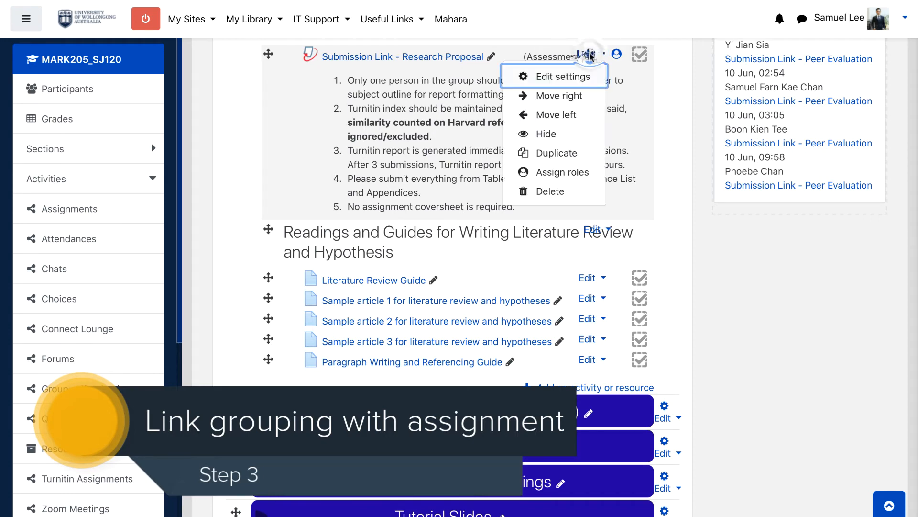
left_click(568, 81)
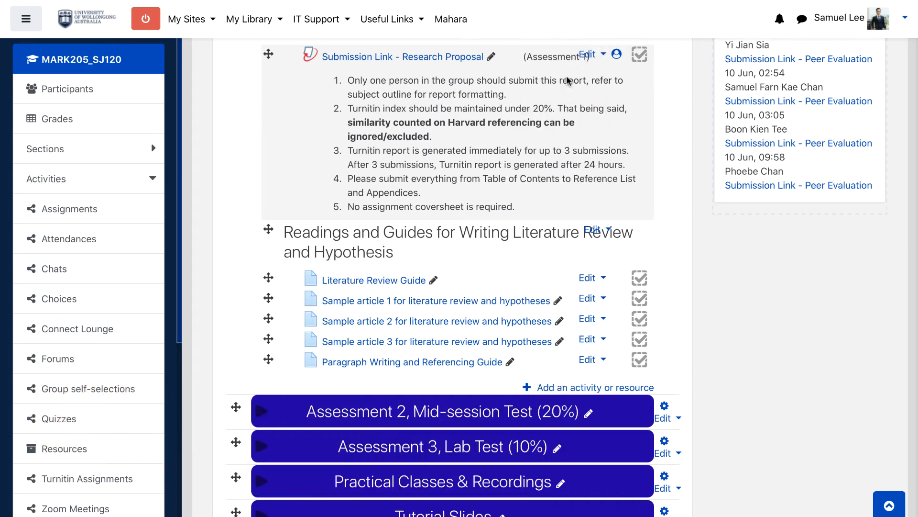
scroll(369, 354, "down", 7)
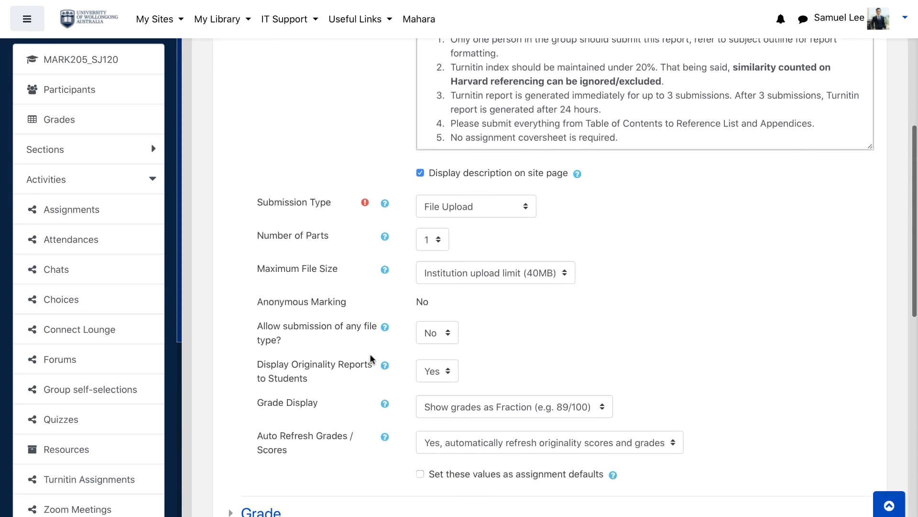
scroll(371, 358, "down", 9)
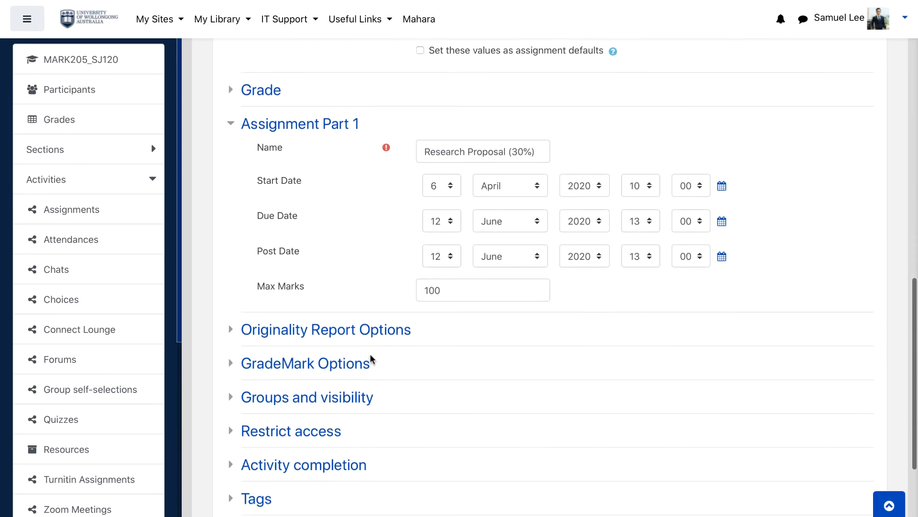
scroll(371, 359, "down", 4)
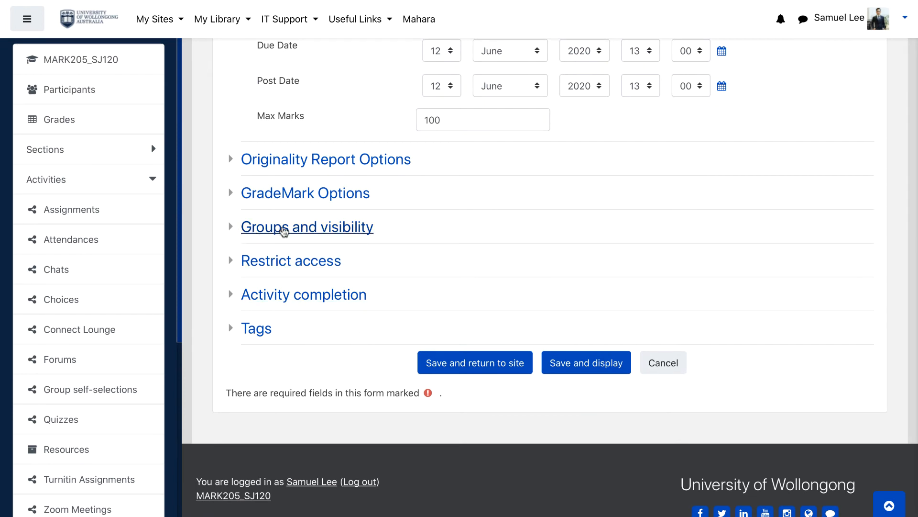
left_click(301, 232)
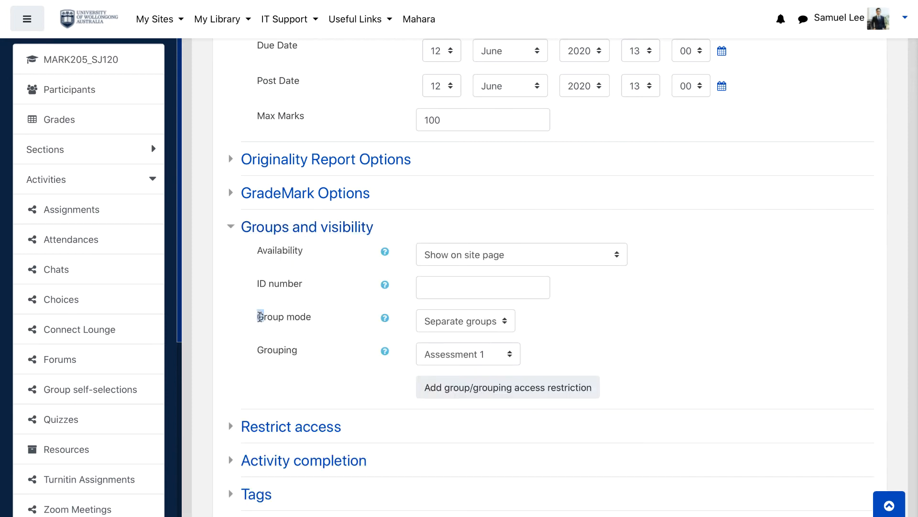
left_click(495, 325)
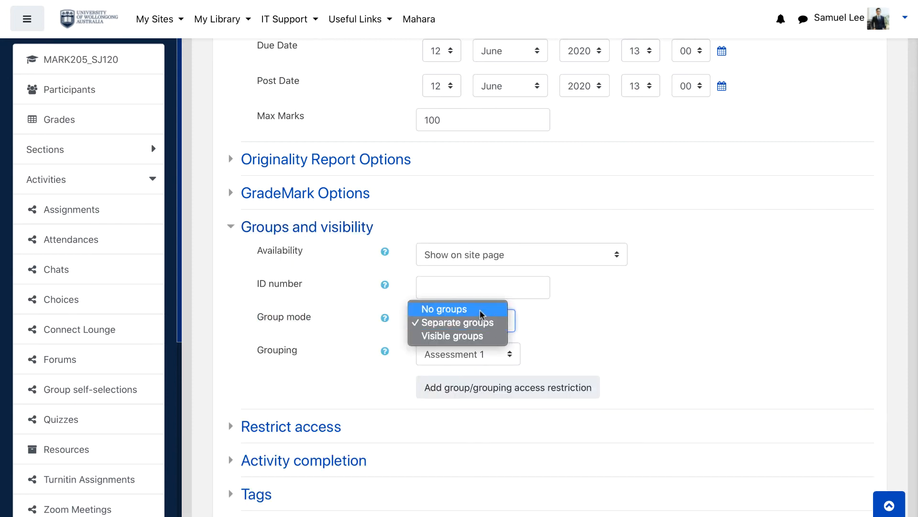
left_click(482, 311)
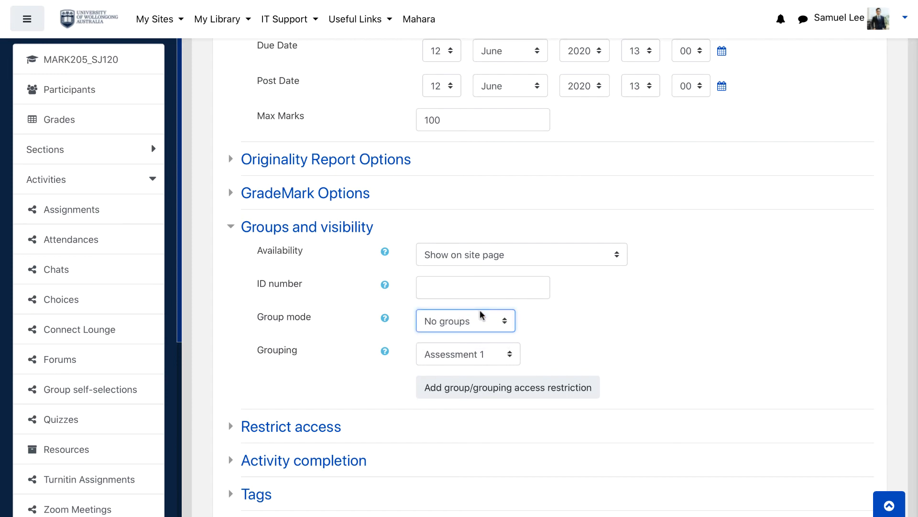
left_click(477, 322)
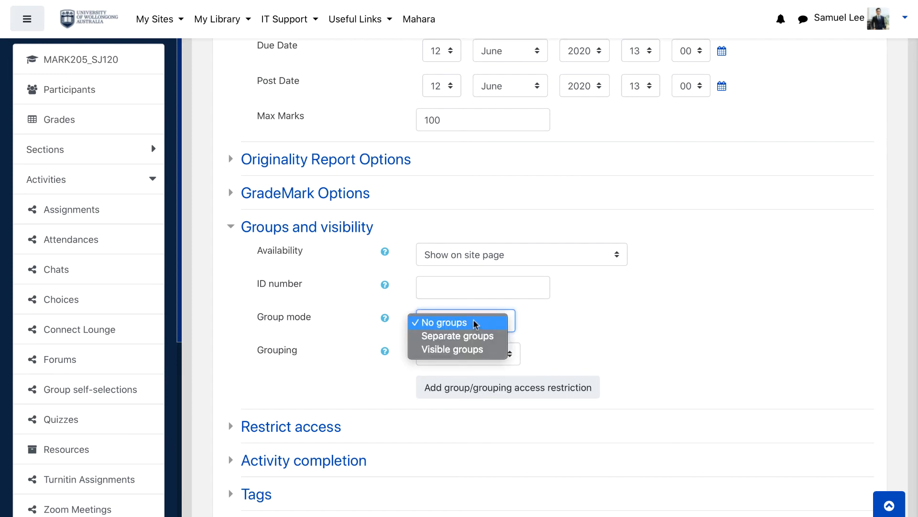
left_click(454, 336)
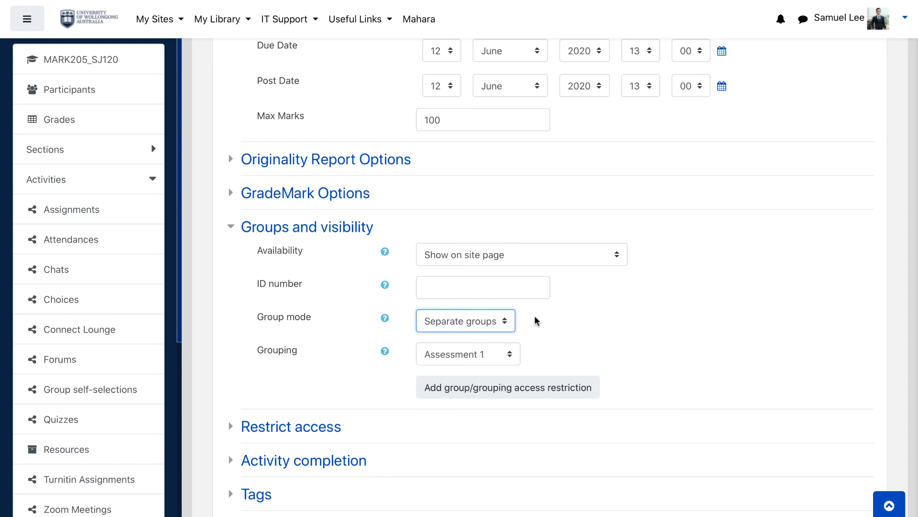
Step: Set the assignment's grouping to Test, then save and return to the site
double_click(261, 350)
left_click(490, 355)
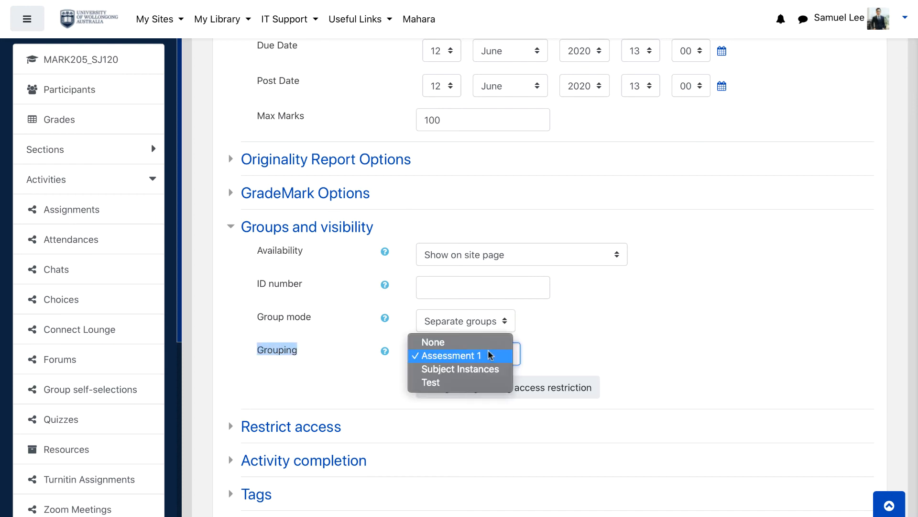
left_click(436, 381)
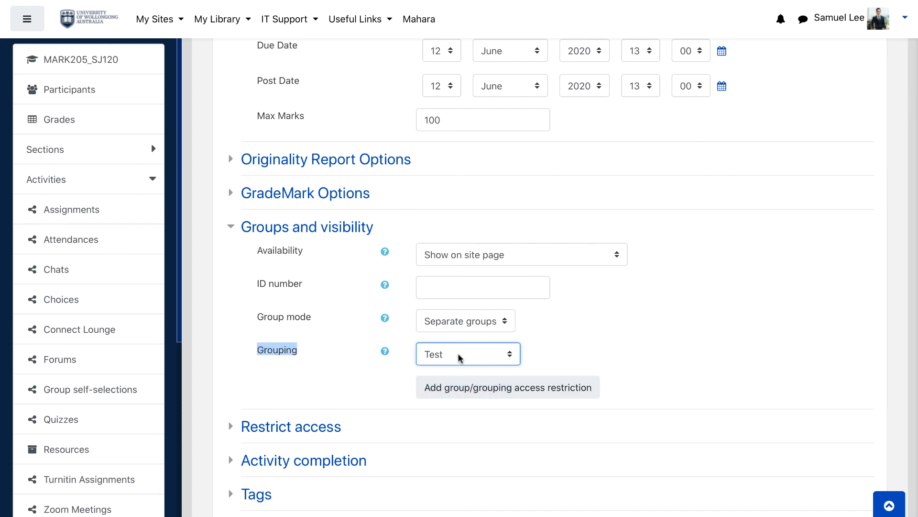
scroll(458, 433, "down", 2)
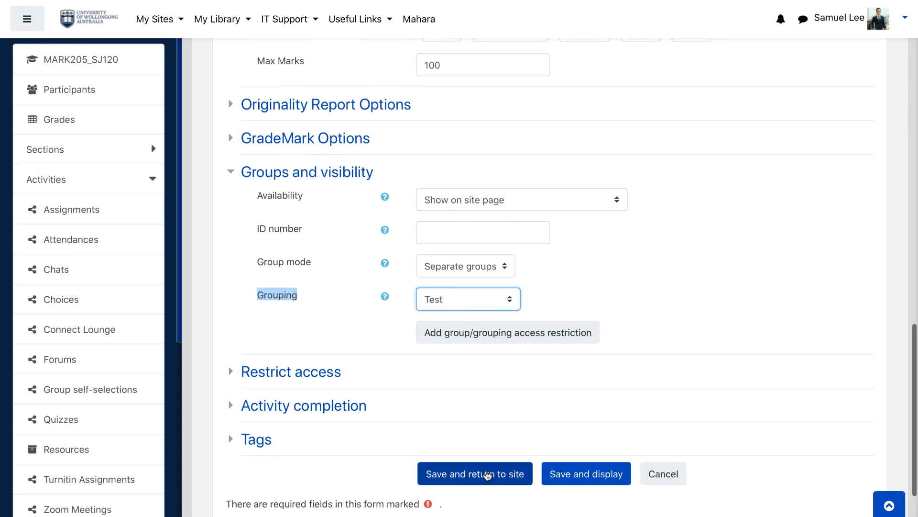
left_click(487, 475)
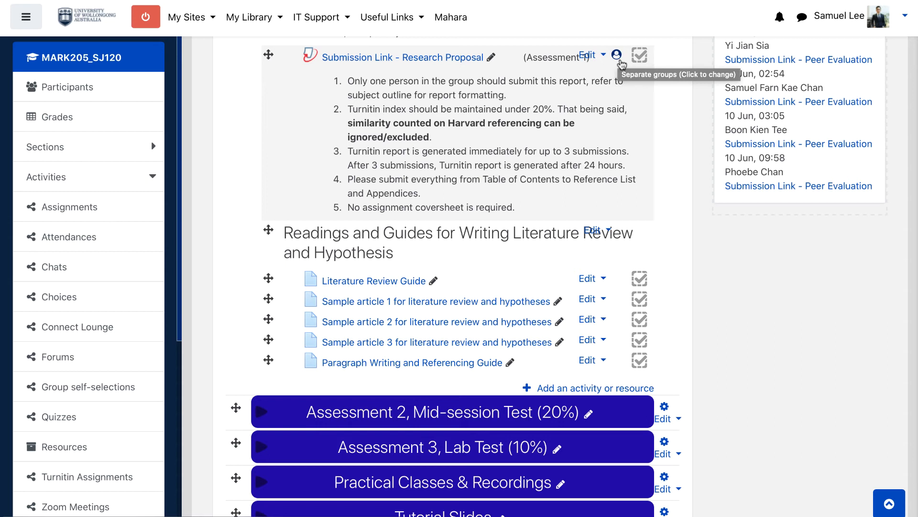
Step: Open the Submission Link - Research Proposal assignment and filter its submission inbox to the AIM group
left_click(467, 59)
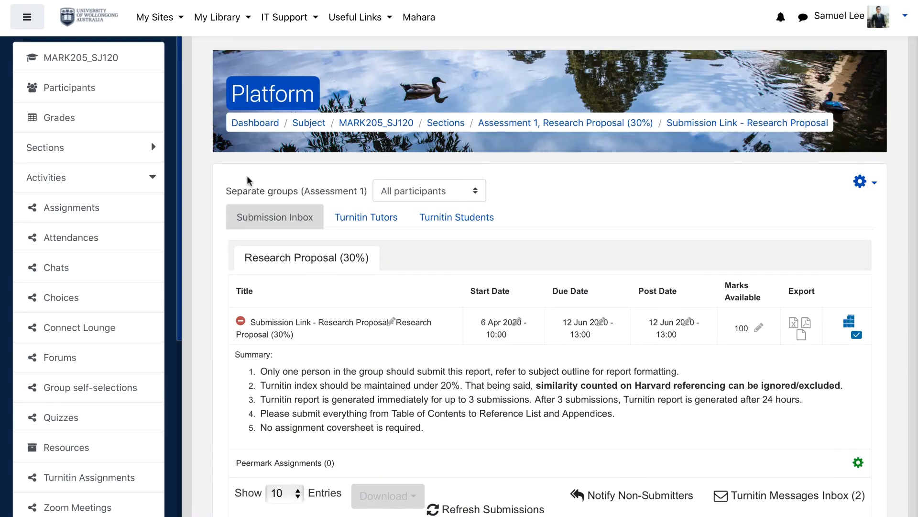
left_click_drag(224, 191, 369, 193)
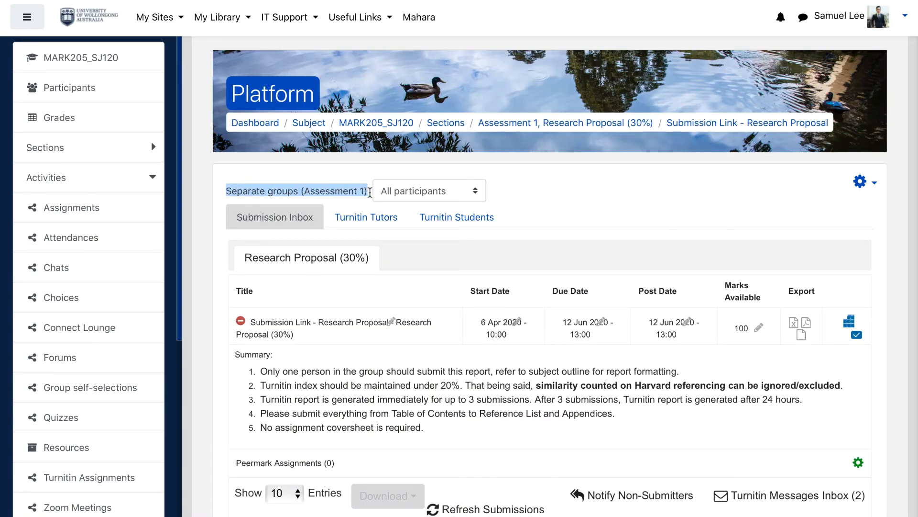
left_click(423, 196)
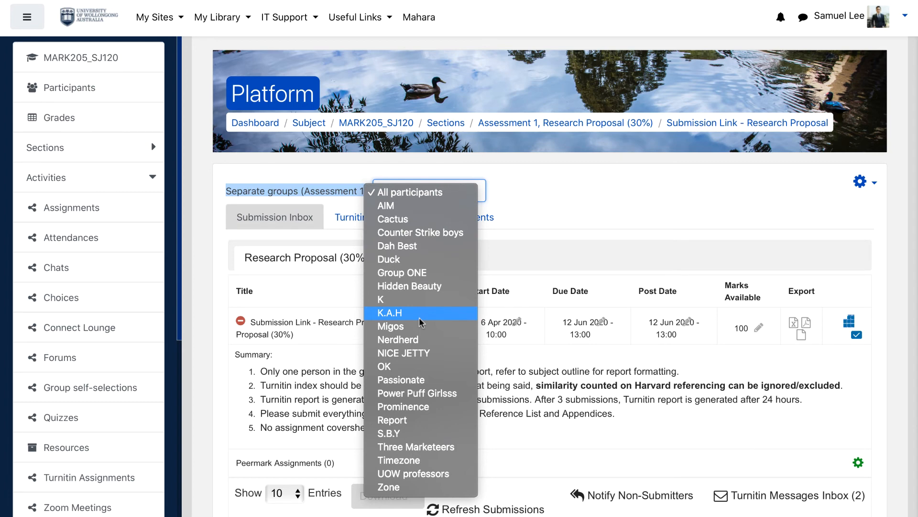
left_click(413, 197)
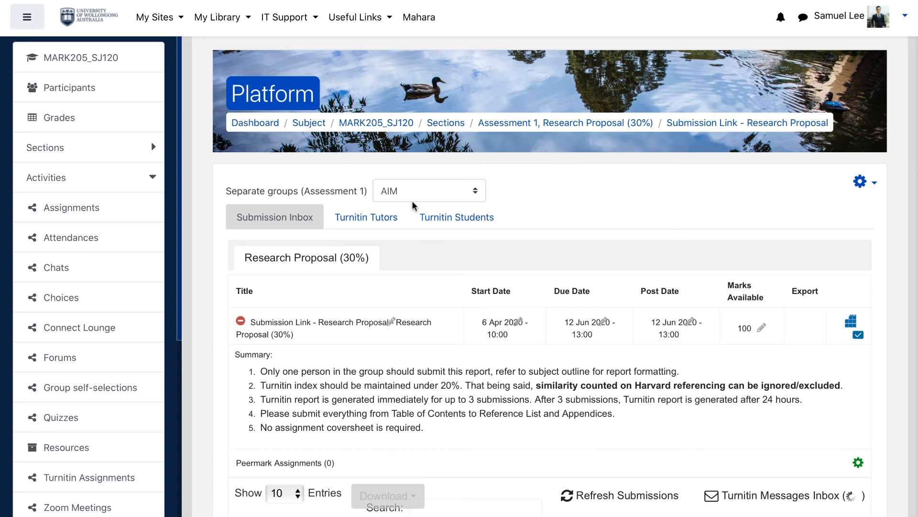
Step: Examine the filtered group's submission entries, the instruction on who should submit the report, and the submitted paper's grade field
scroll(413, 202, "down", 1)
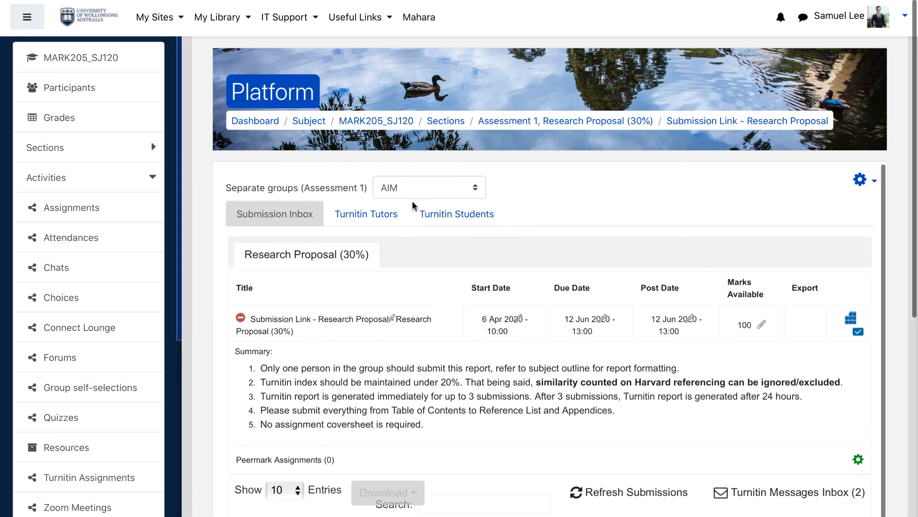
scroll(410, 202, "down", 5)
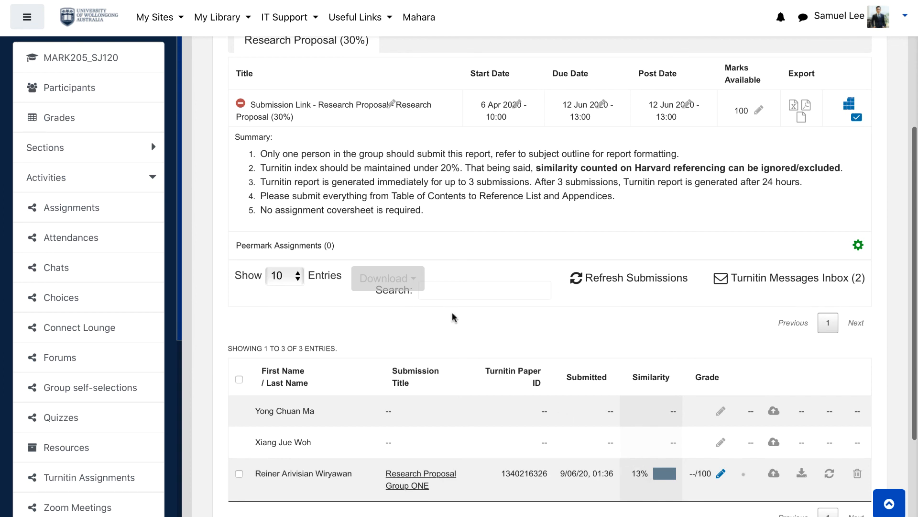
left_click_drag(261, 153, 675, 156)
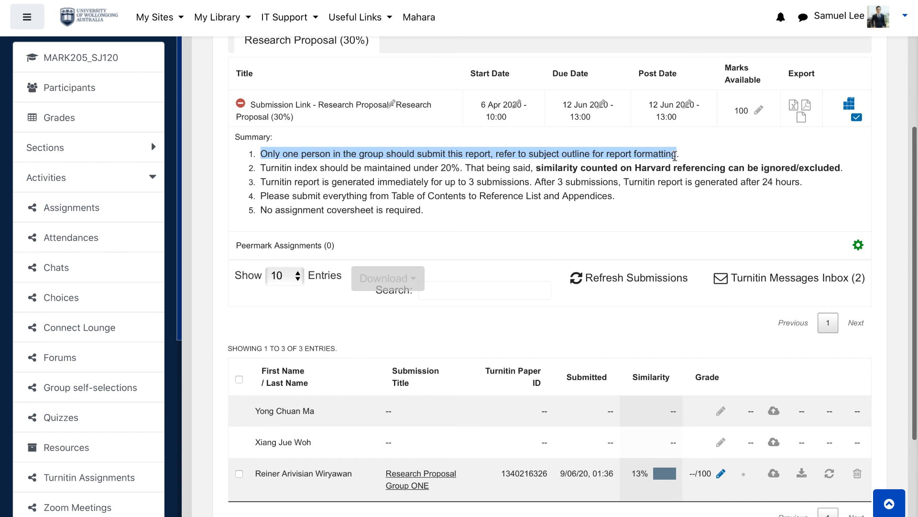
left_click(675, 156)
scroll(674, 156, "up", 1)
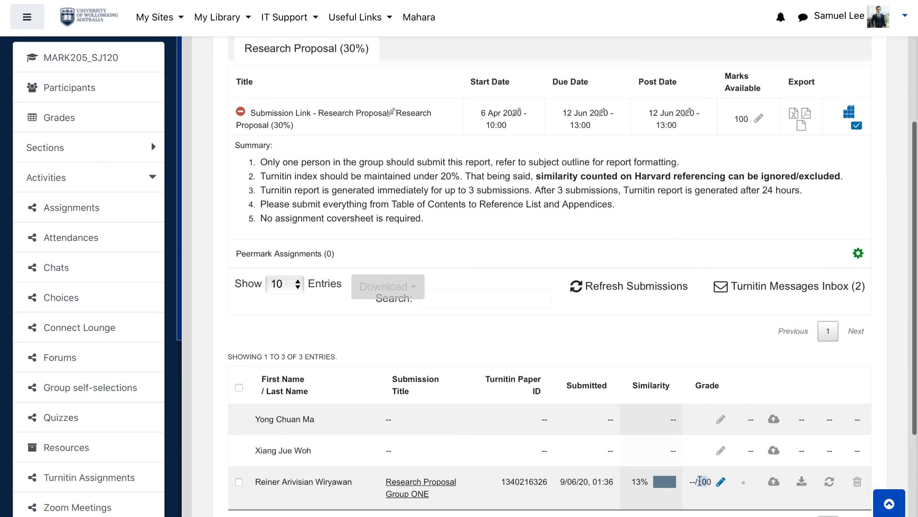
left_click_drag(700, 481, 689, 481)
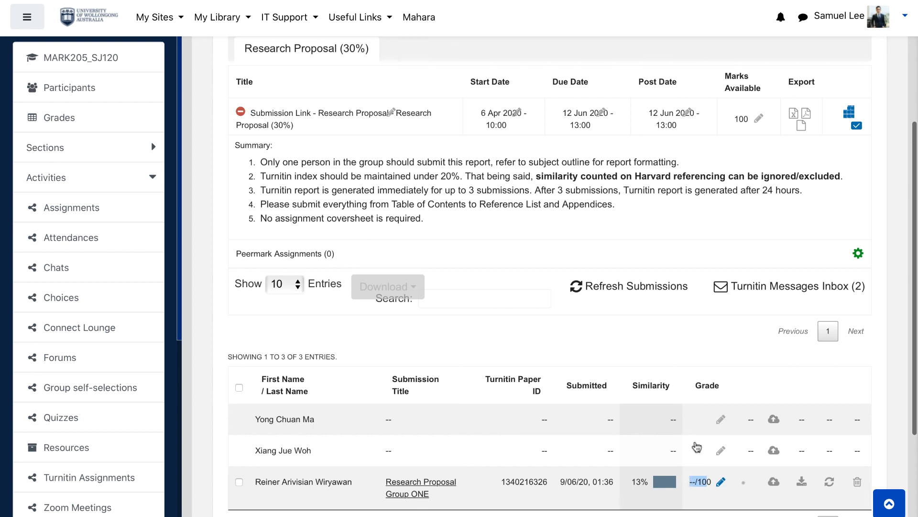